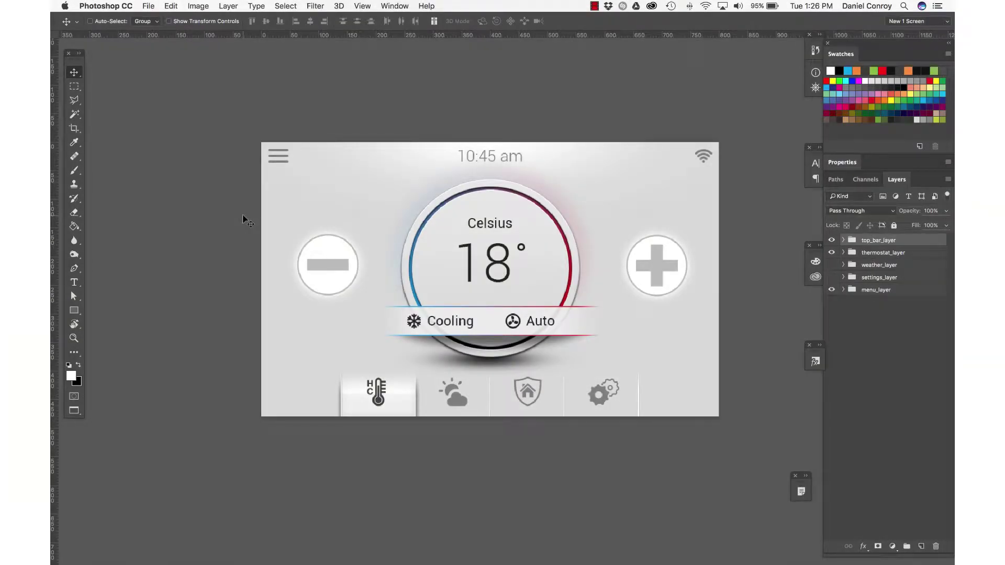
- Hide the thermostat screen's layers and preview the weather screen in Photoshop
scroll(386, 98, "right", 3)
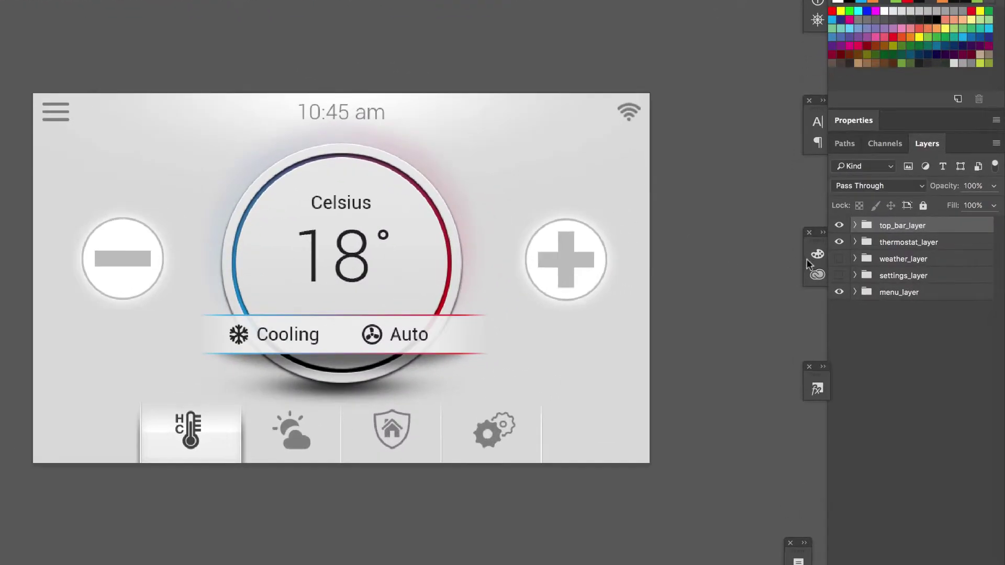
left_click(839, 242)
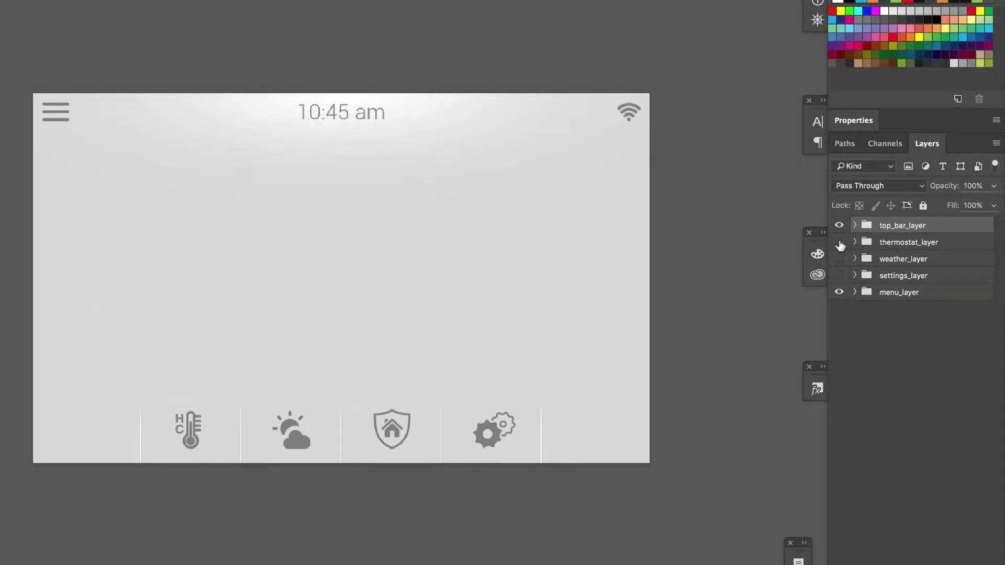
left_click(839, 259)
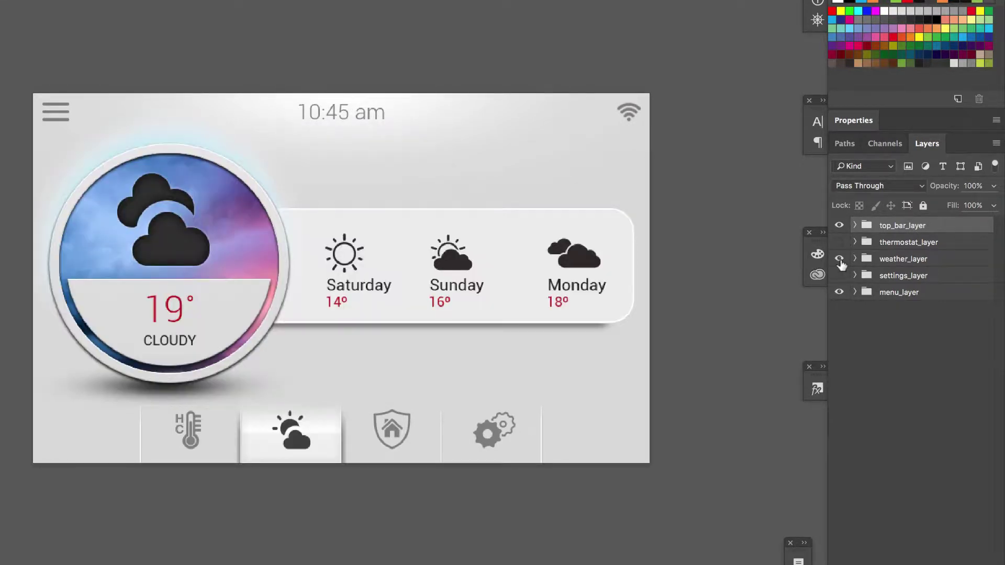
left_click(840, 259)
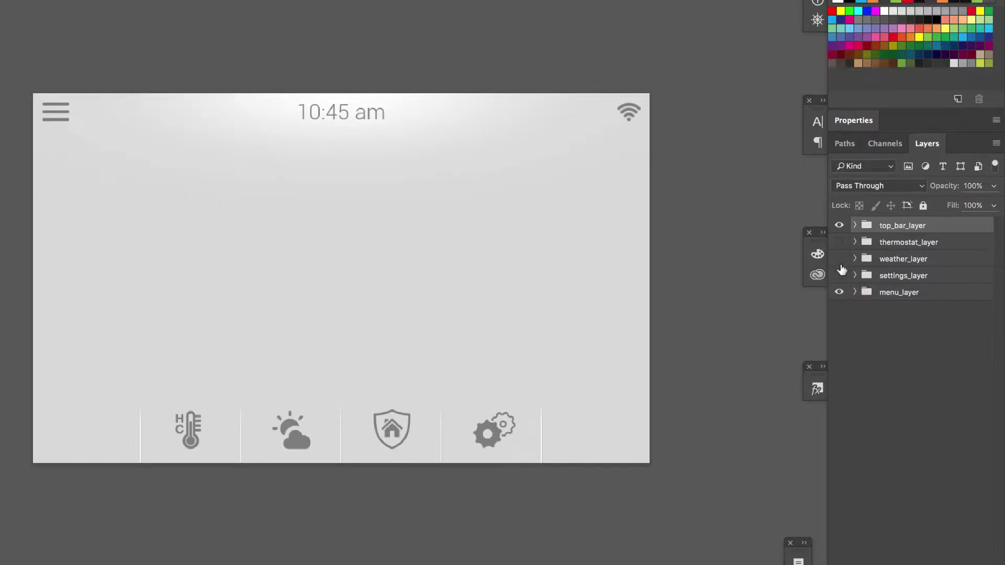
- Preview the settings screen, then restore the thermostat screen and expand thermostat_layer
left_click(839, 276)
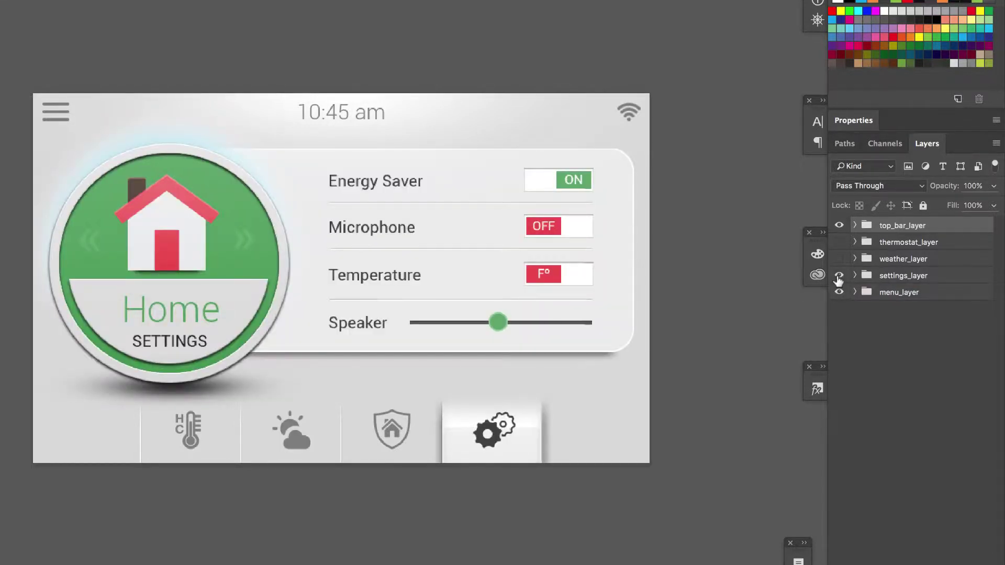
left_click(838, 277)
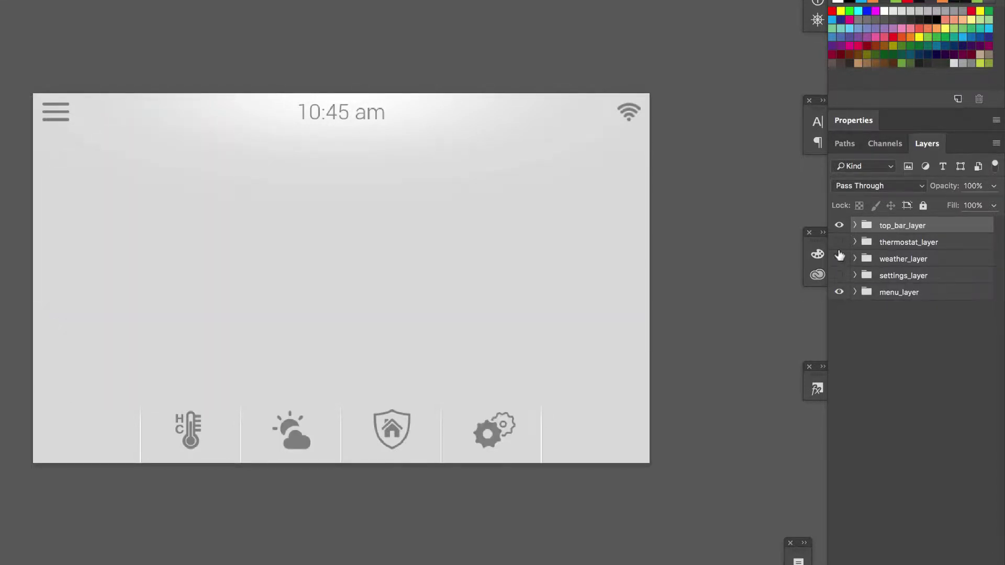
left_click(840, 242)
left_click(855, 243)
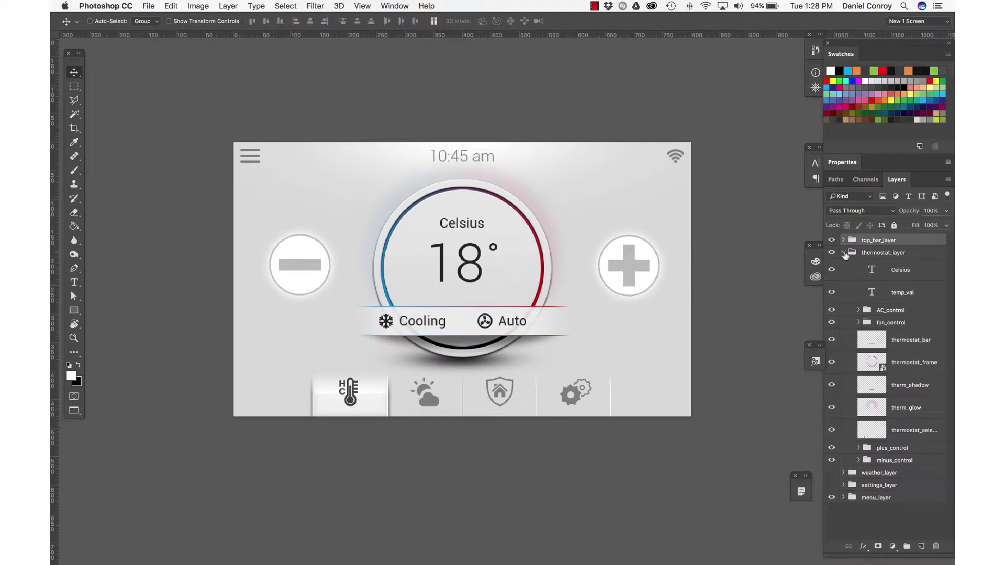
- Collapse thermostat_layer, expand top_bar_layer and select its menu_control group
left_click(844, 253)
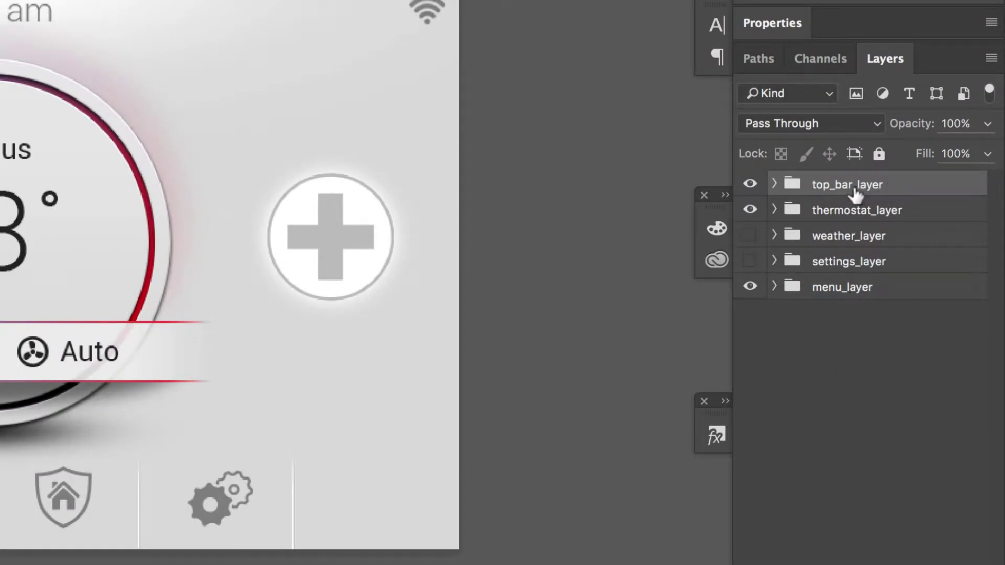
left_click(774, 184)
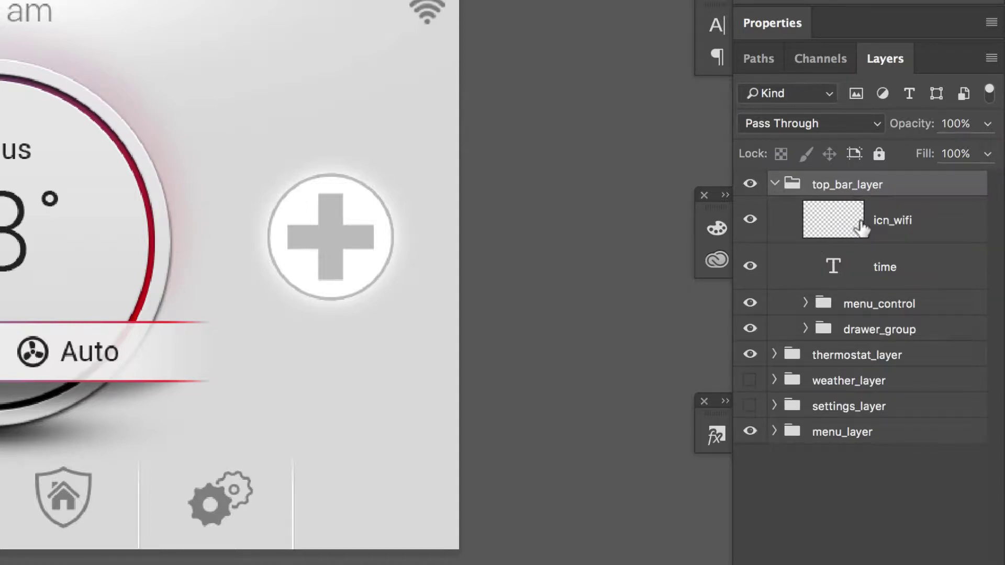
left_click(856, 308)
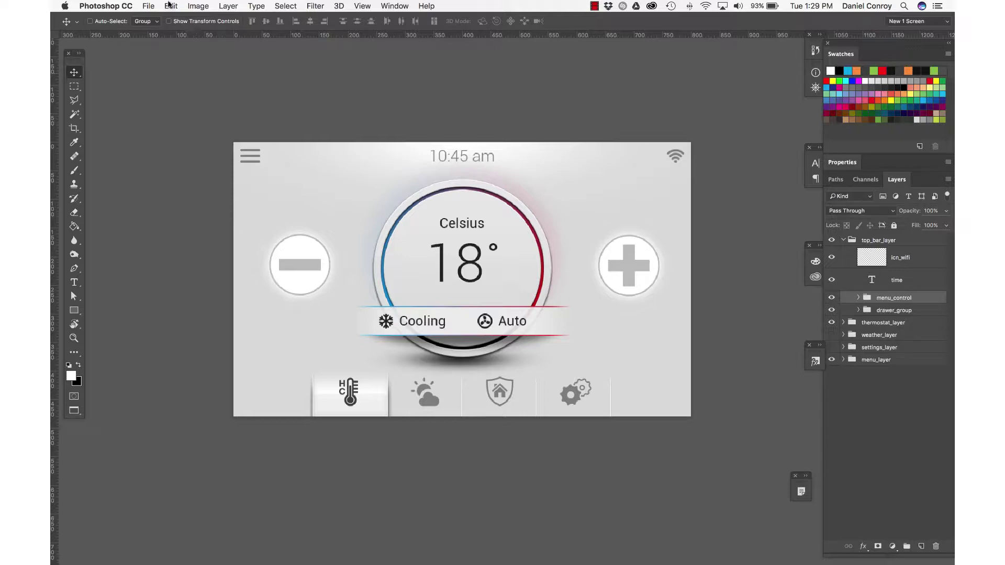
- Save the thermostat design in Photoshop and switch to Storyboard Designer
left_click(152, 5)
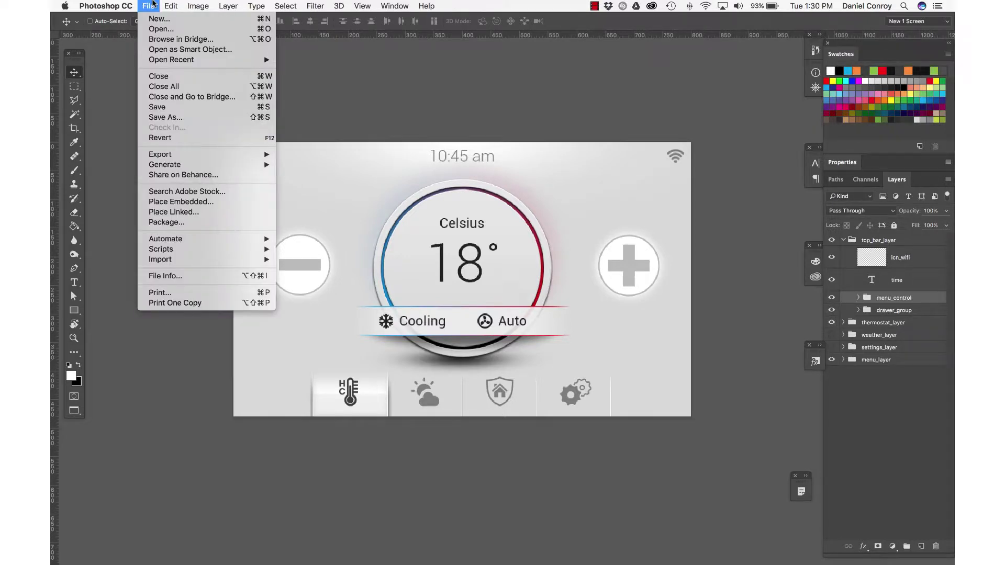
left_click(176, 107)
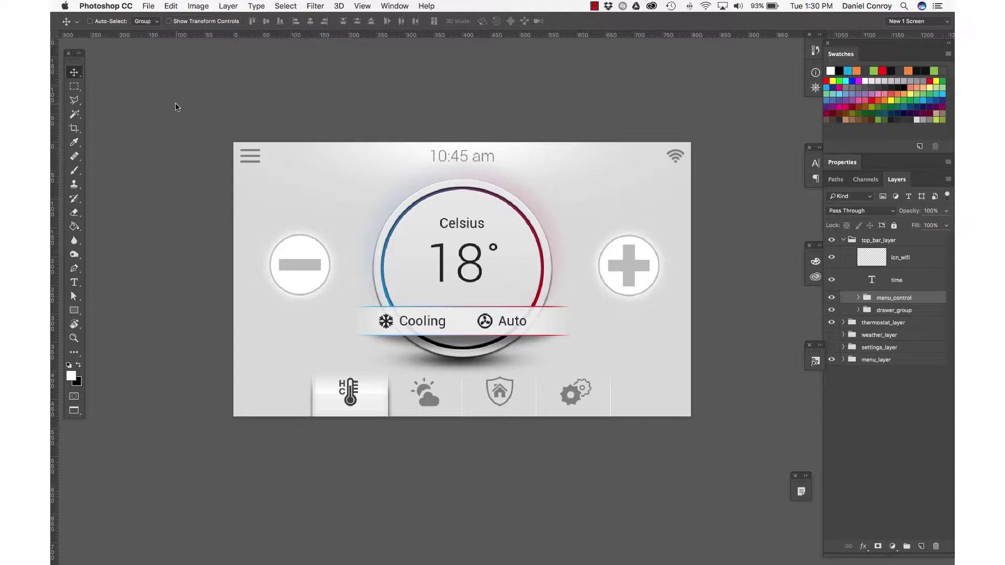
key("super+Tab")
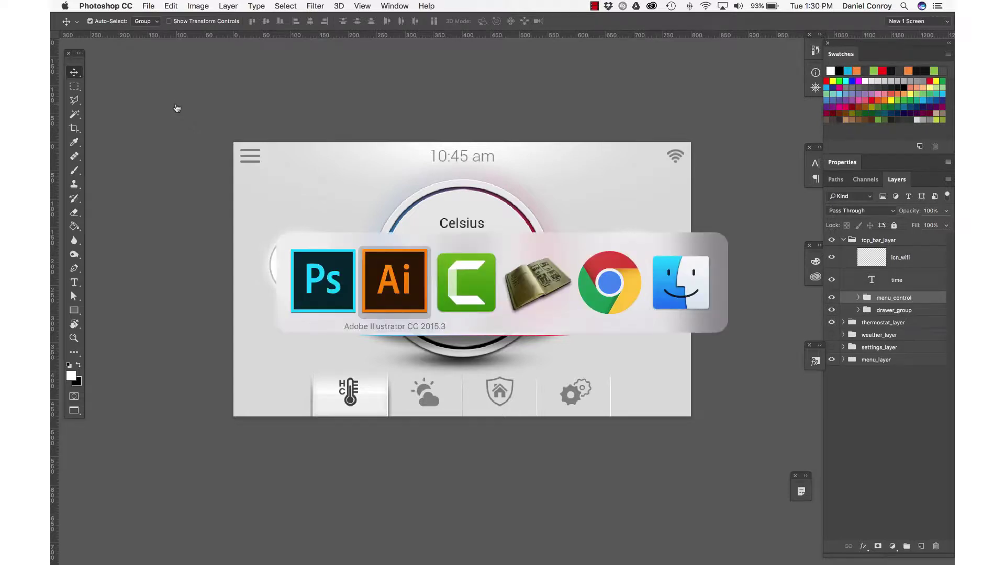
key("super+Tab")
key("super+Tab")
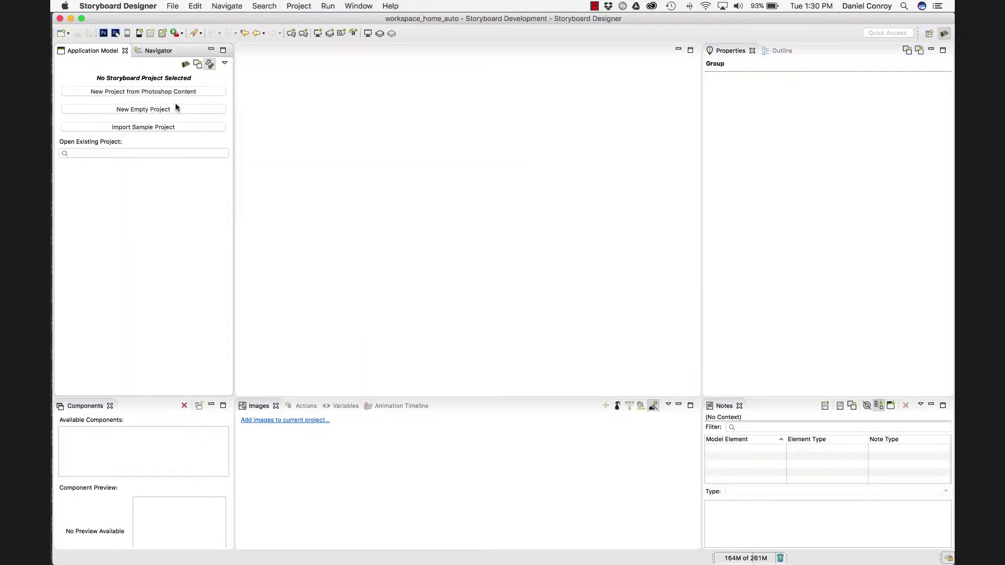
- Import home_automation.psd as a new project, keeping PSD text layers as Storyboard text render extensions
left_click(103, 33)
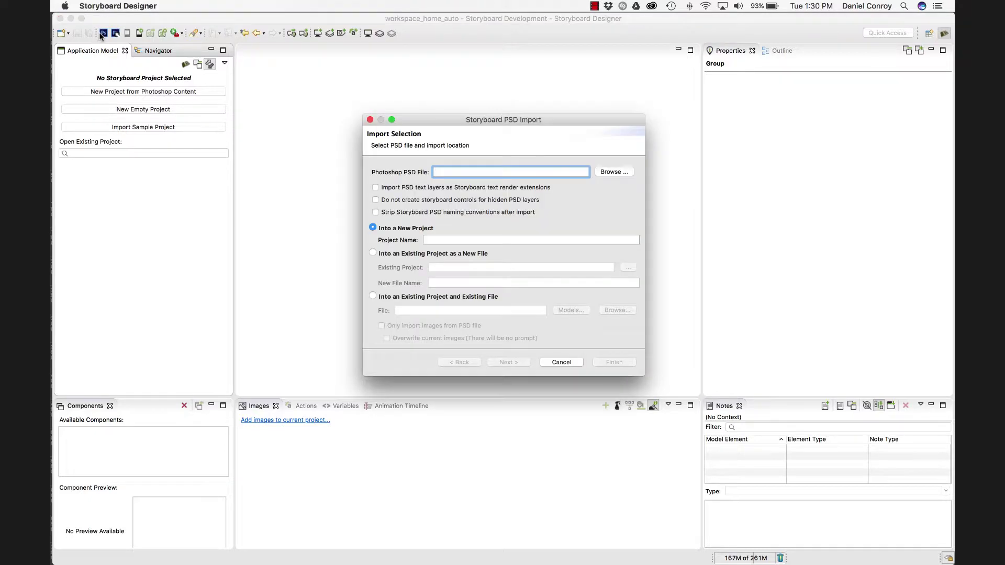
left_click(606, 172)
left_click(500, 147)
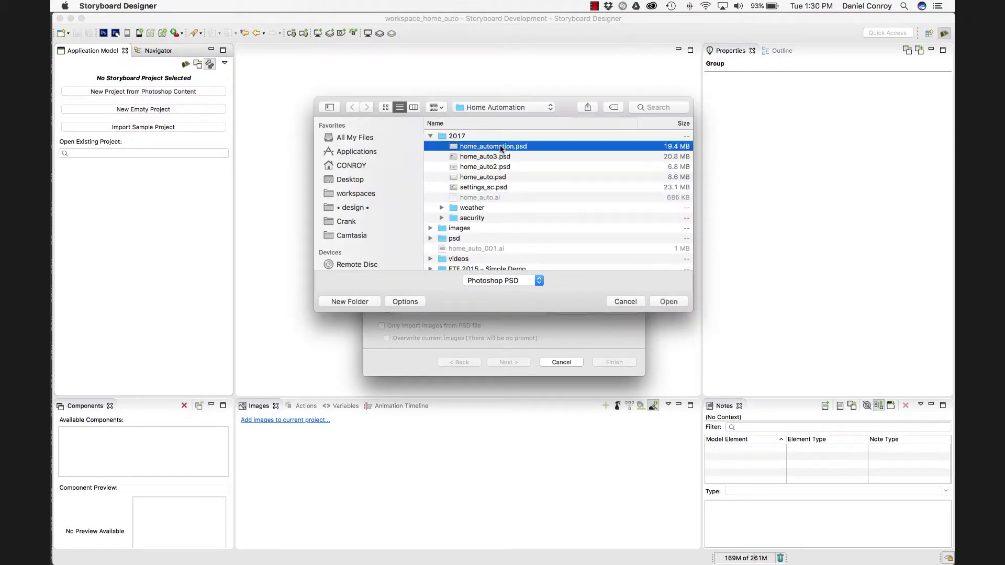
left_click(669, 302)
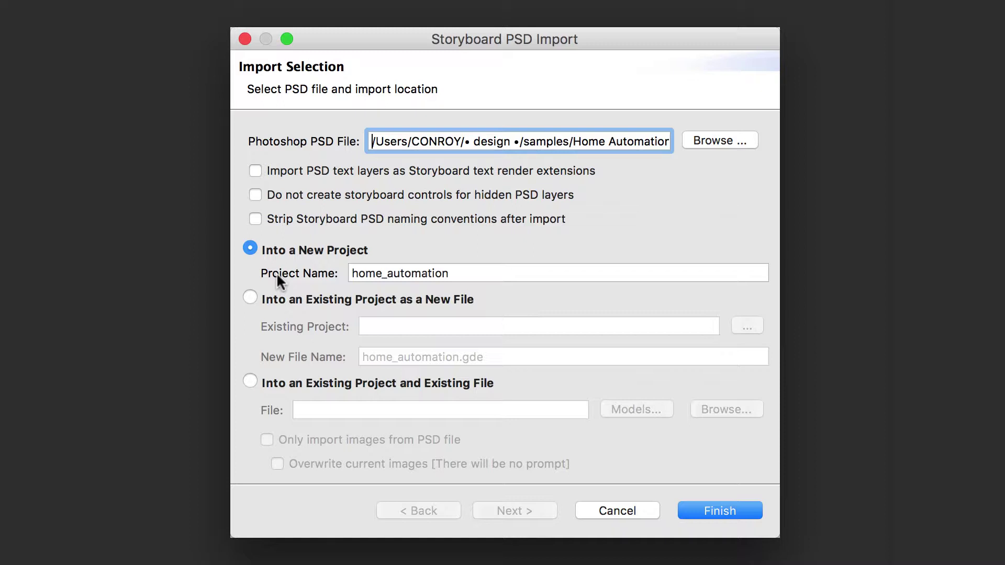
left_click(257, 169)
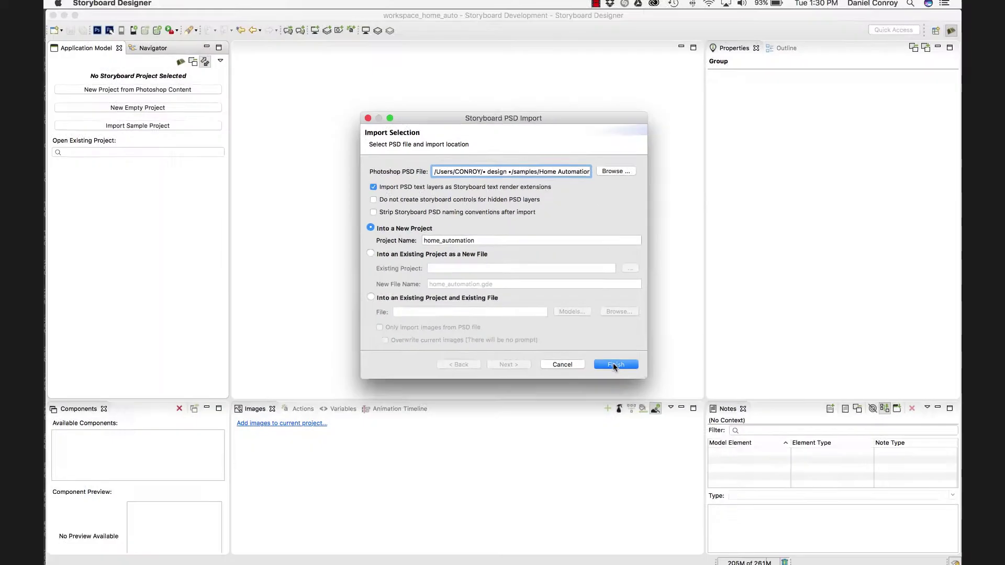
left_click(614, 364)
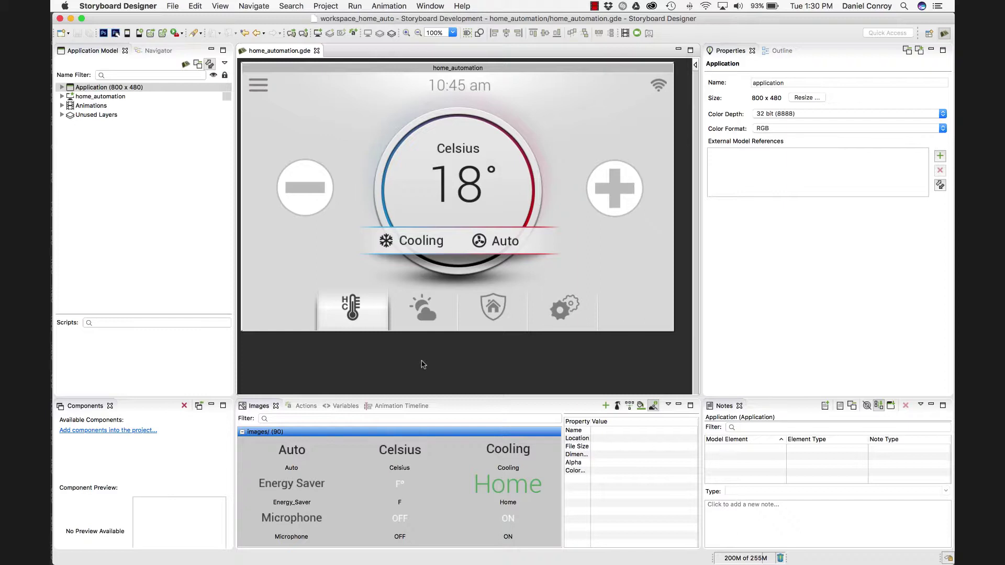
- Scroll through the imported images, then toggle the control outline view on and back off
scroll(393, 506, "down", 5)
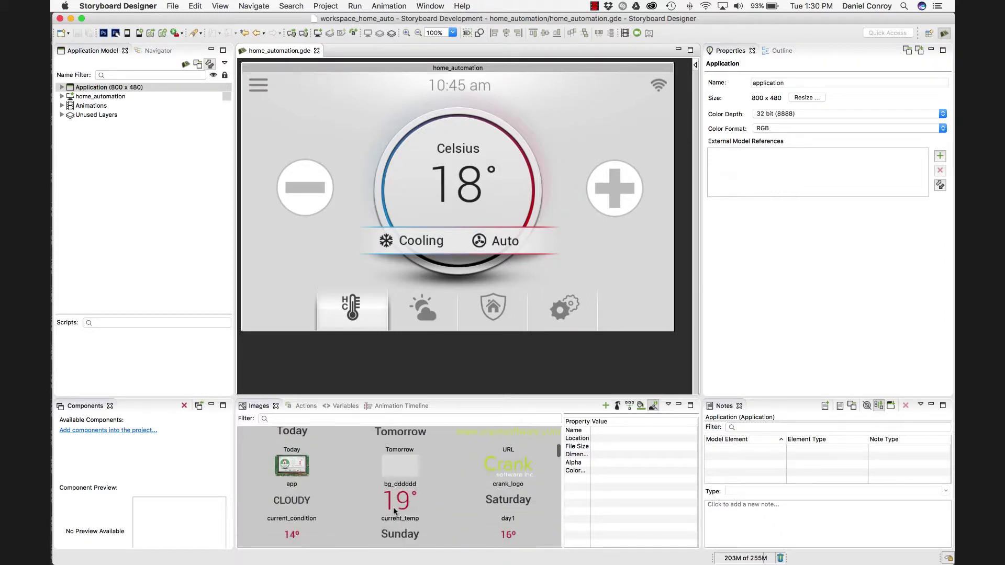
scroll(394, 509, "down", 10)
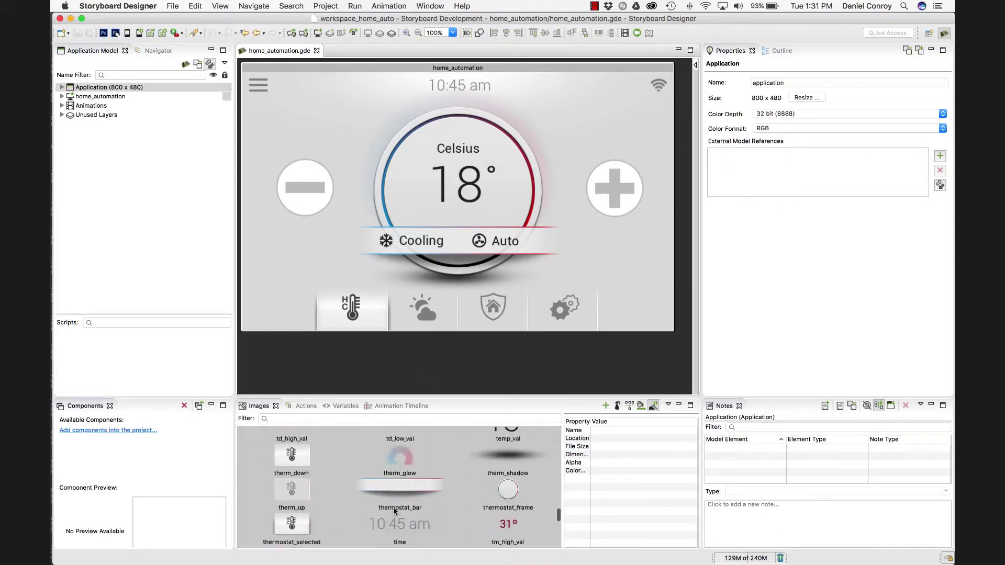
scroll(393, 506, "down", 5)
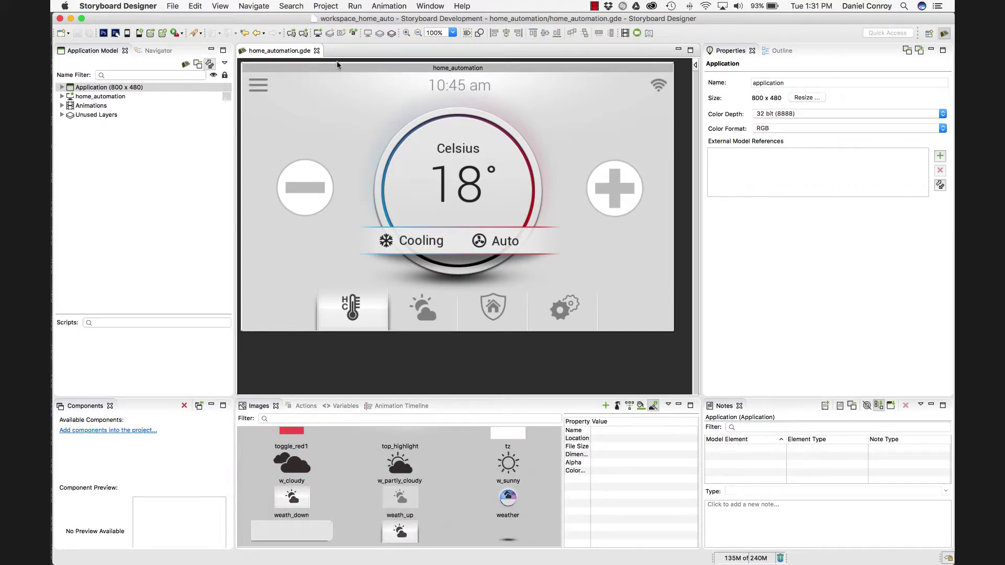
left_click(479, 33)
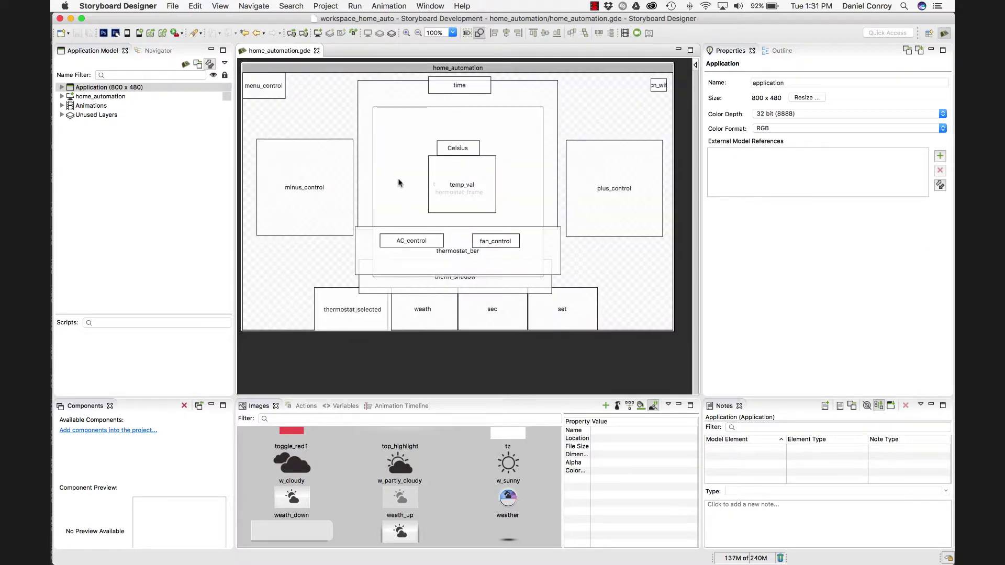
left_click(479, 34)
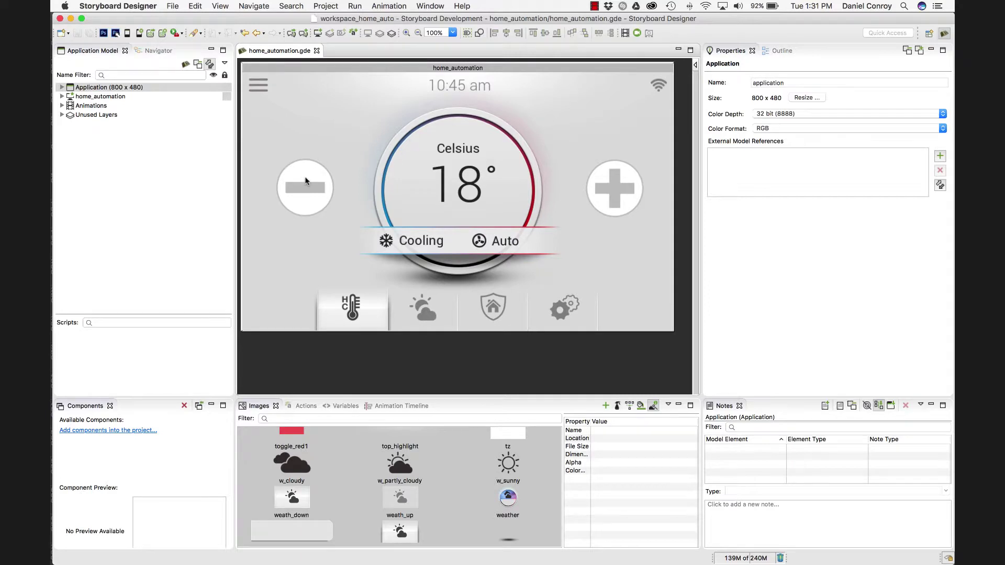
- Rename the home_automation screen to thermostat_sc
left_click(306, 181)
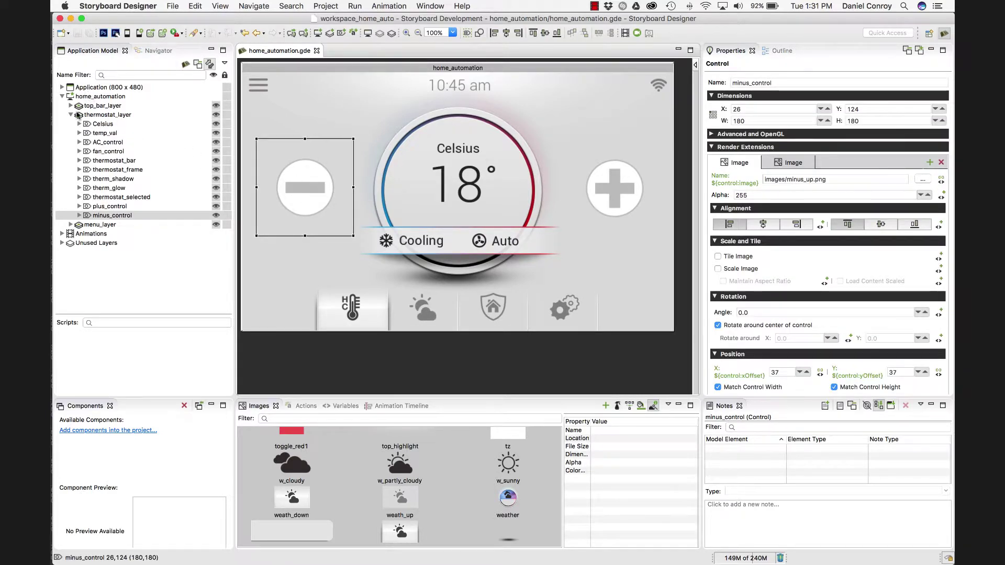
left_click(101, 97)
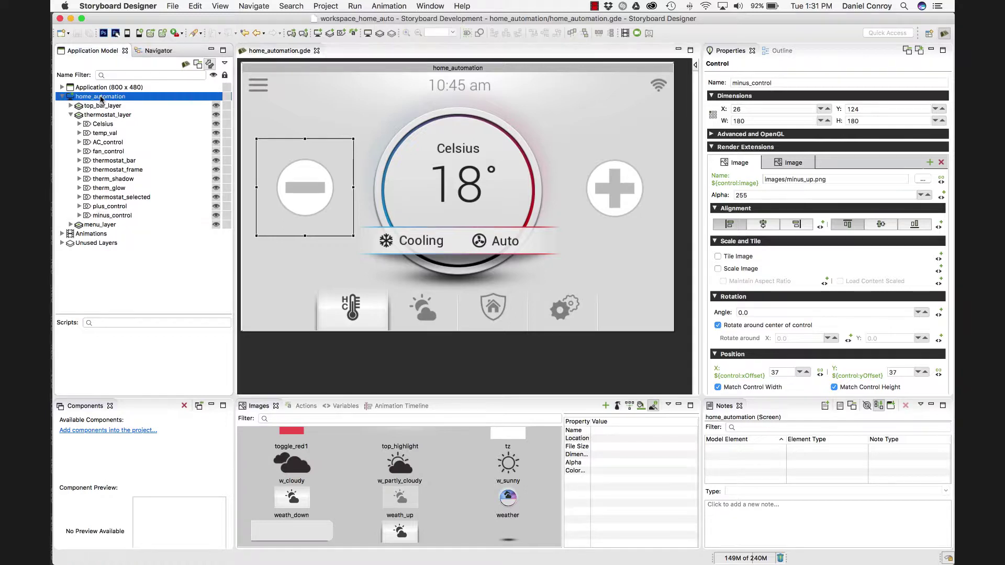
double_click(100, 97)
double_click(100, 96)
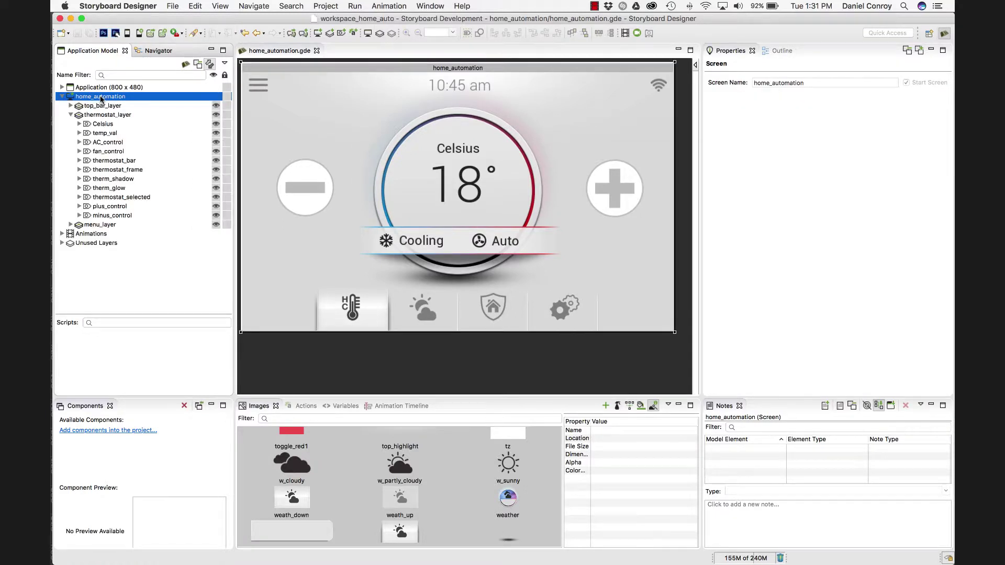
double_click(101, 97)
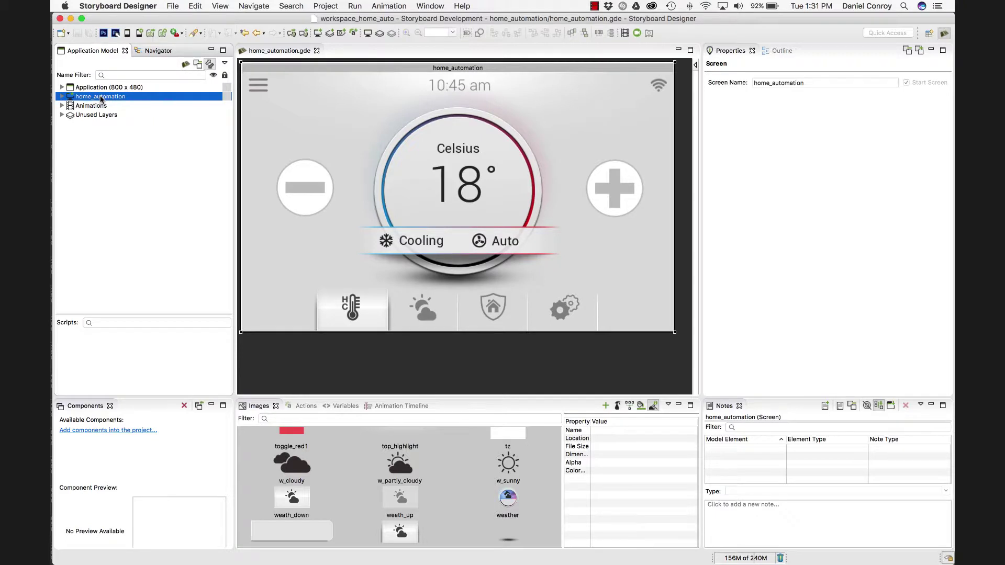
left_click(101, 97)
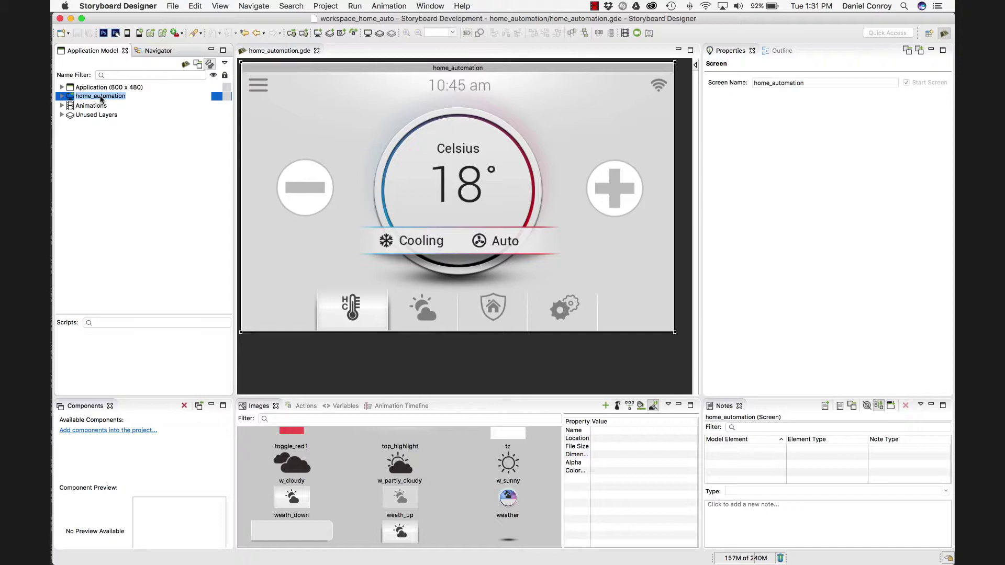
type("thermostat_sc")
key("Return")
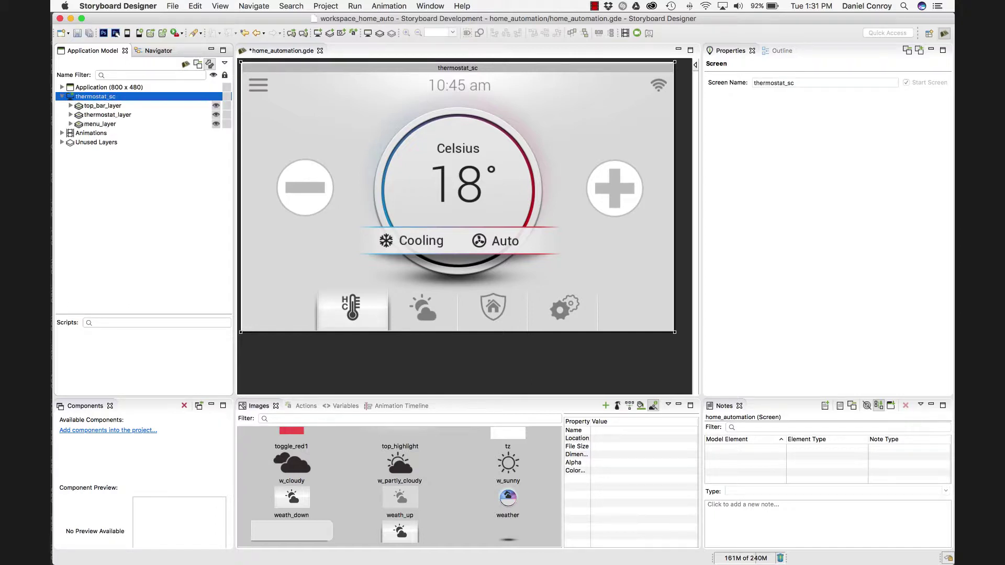
- Expand menu_layer and toggle thermostat_layer and top_bar_layer hidden and visible
key("Down")
key("Down")
key("Down")
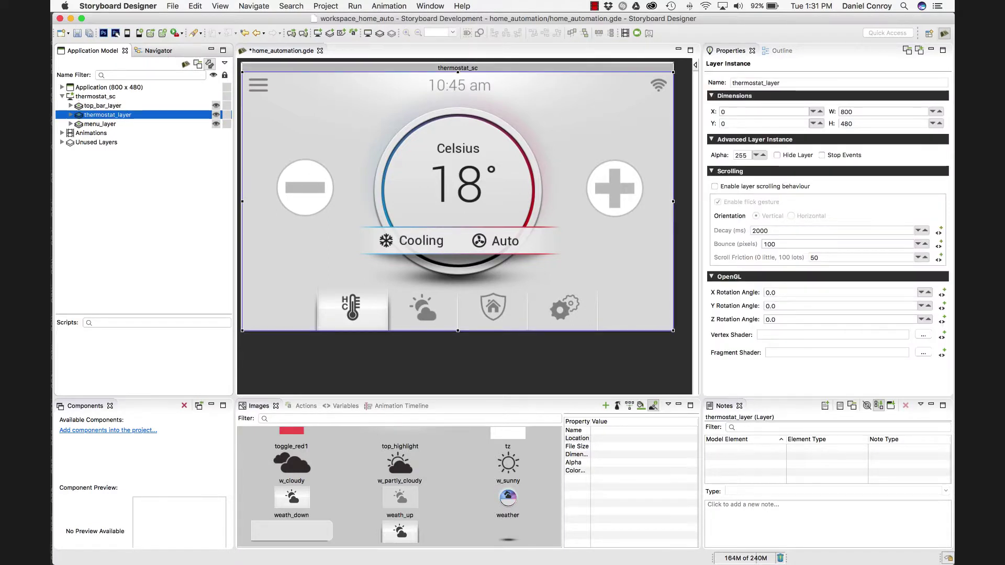
key("Right")
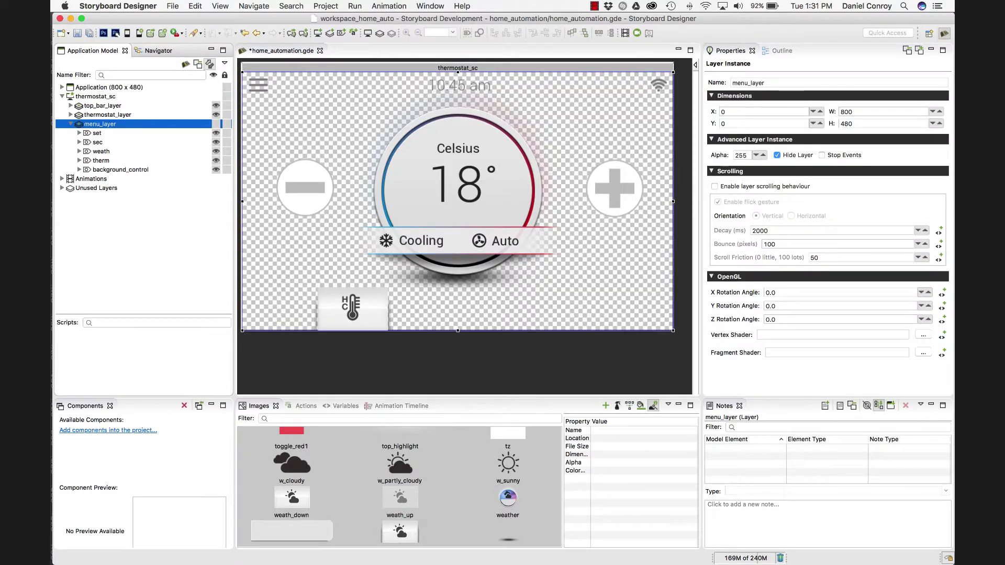
key("Up")
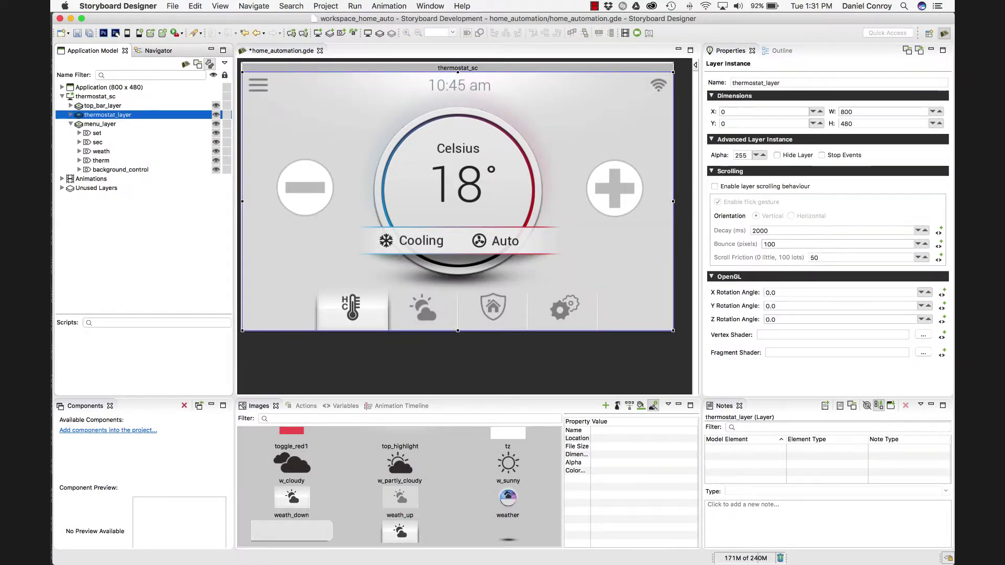
left_click(777, 155)
left_click(776, 155)
left_click(102, 106)
left_click(776, 155)
key("space")
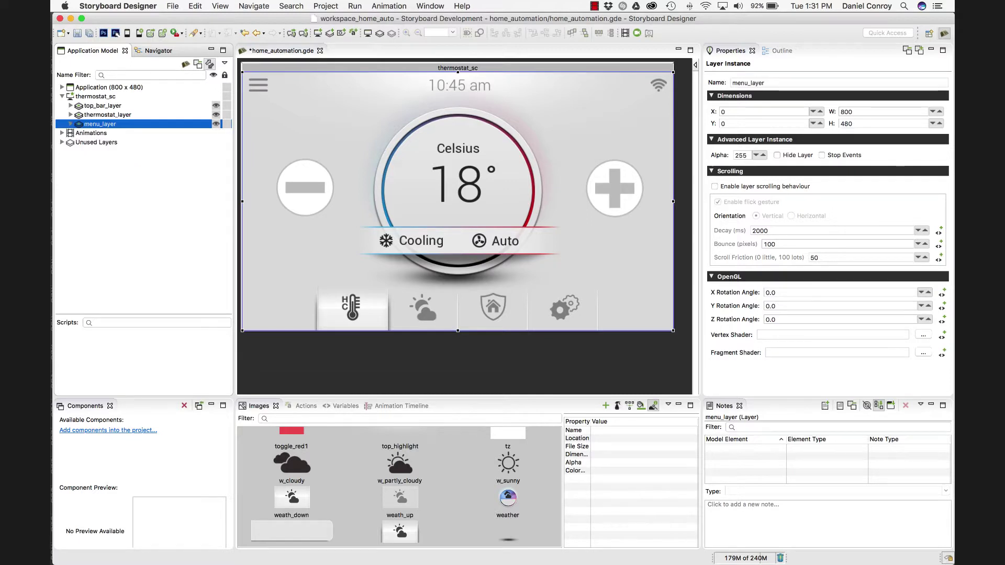
- Expand top_bar_layer, icn_wifi, time and menu_control to list their images and text
key("Right")
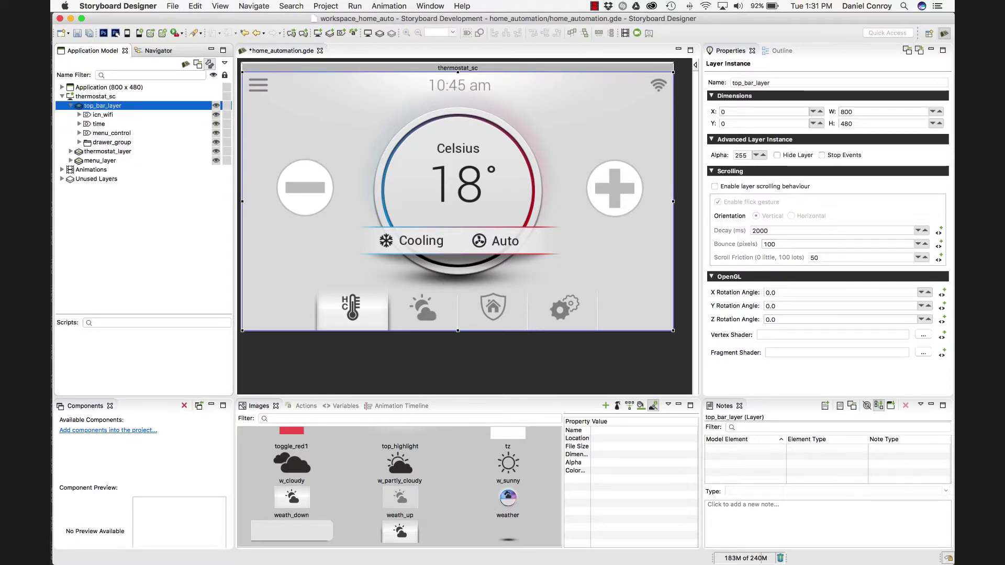
key("Up")
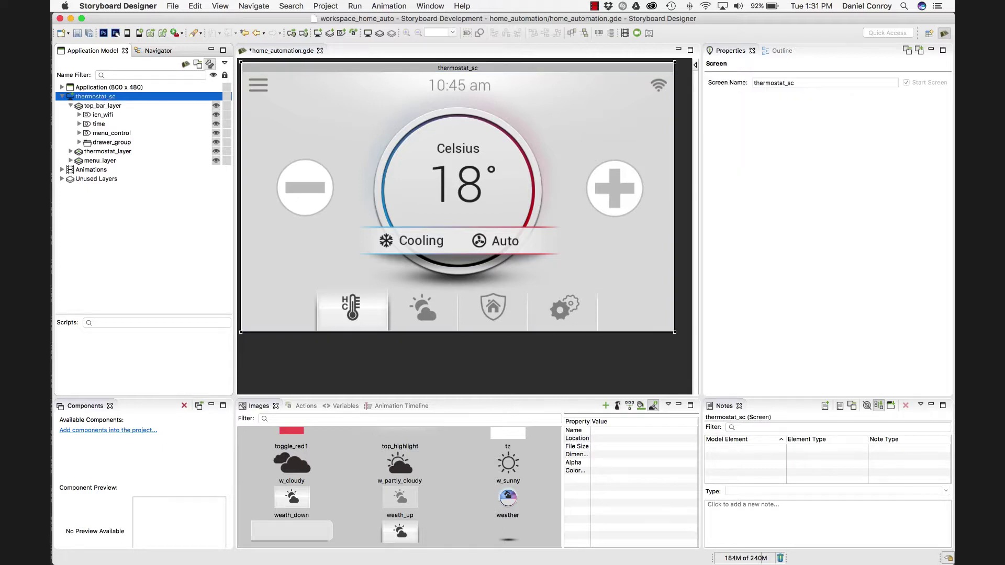
key("Down")
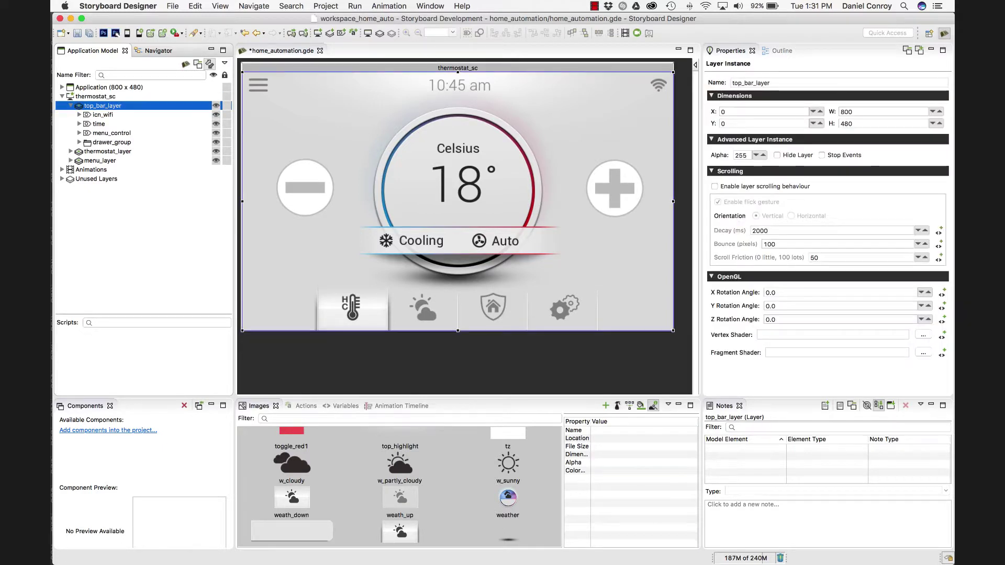
key("Down")
key("Down")
key("Down")
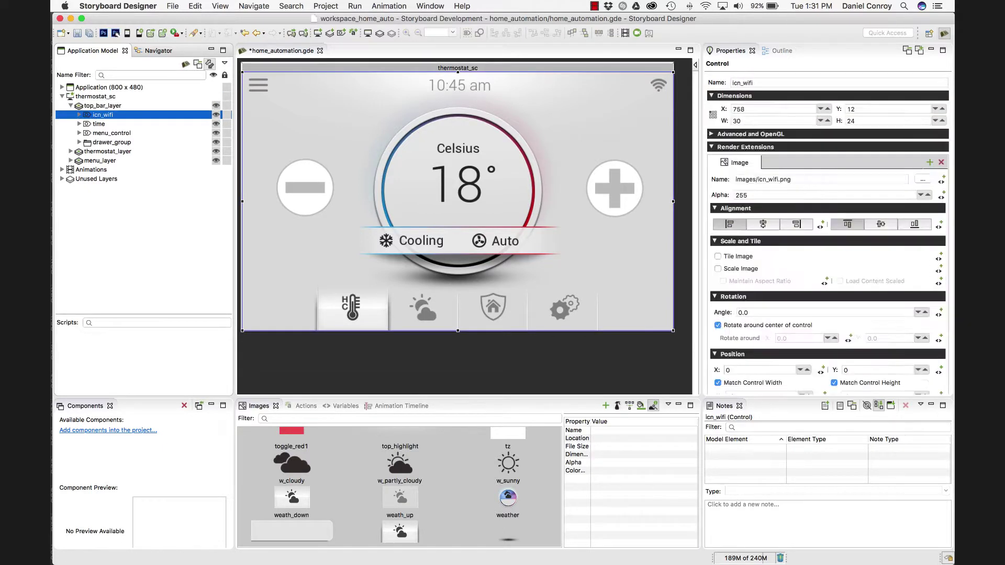
key("Down")
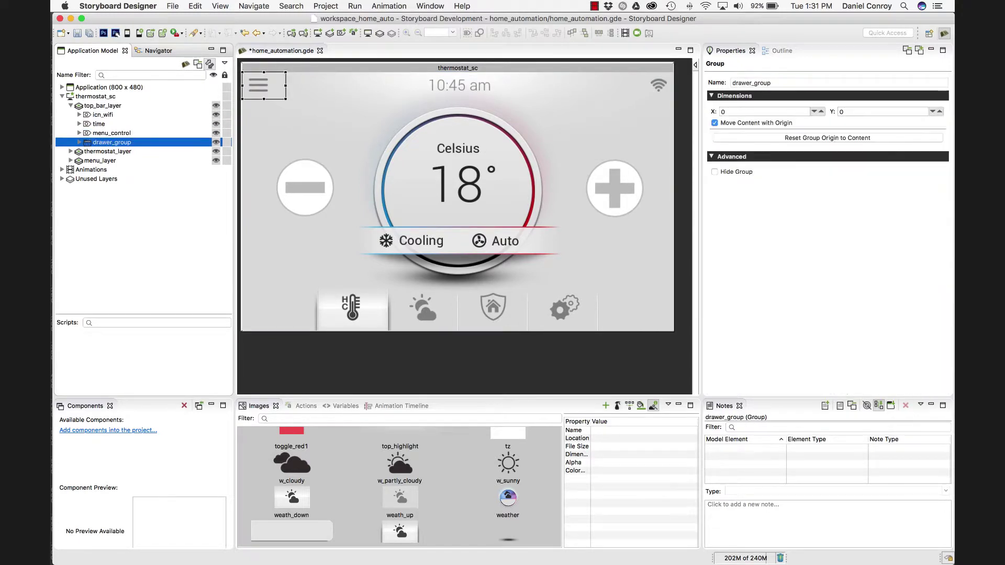
key("Up")
key("Up")
key("Up")
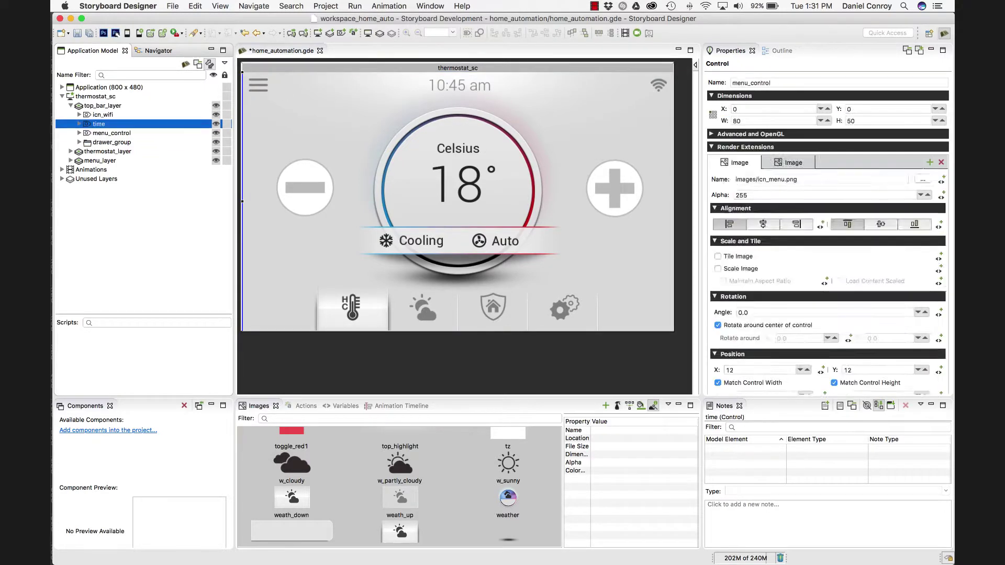
key("Right")
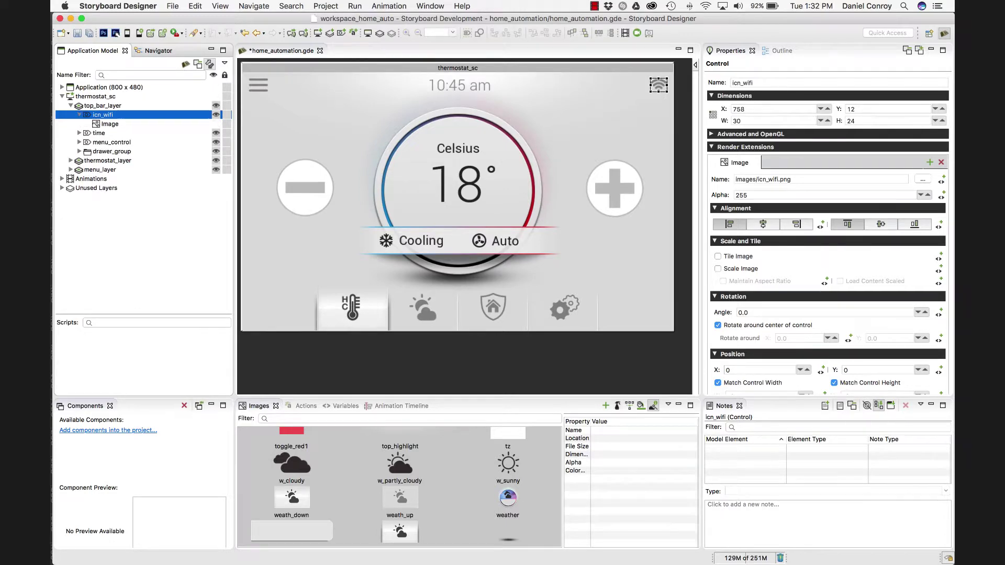
key("Down")
key("Down")
key("Right")
key("Down")
key("Down")
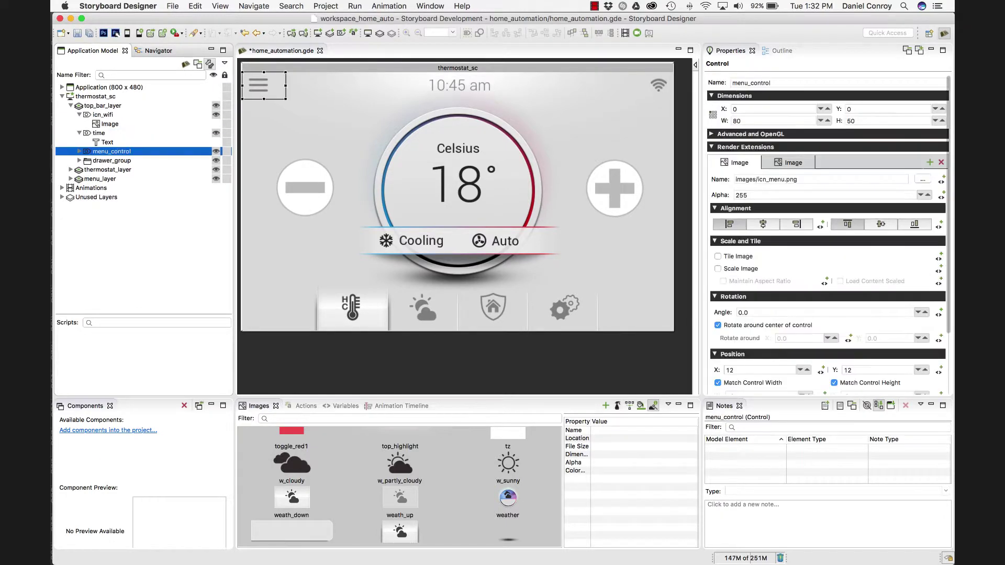
key("Right")
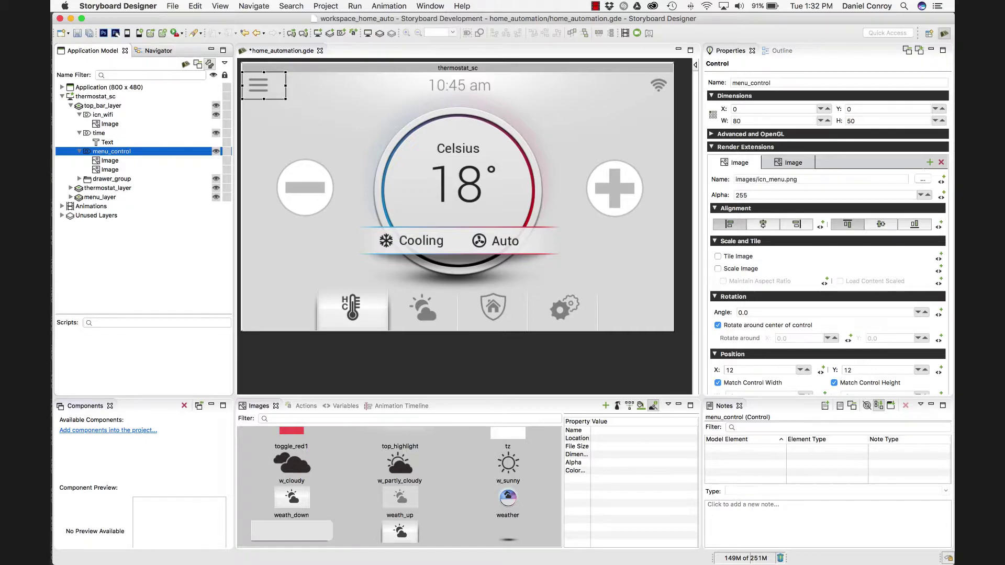
- In Photoshop, hide and reshow the icn_wifi and time layers to compare them
key("super+Tab")
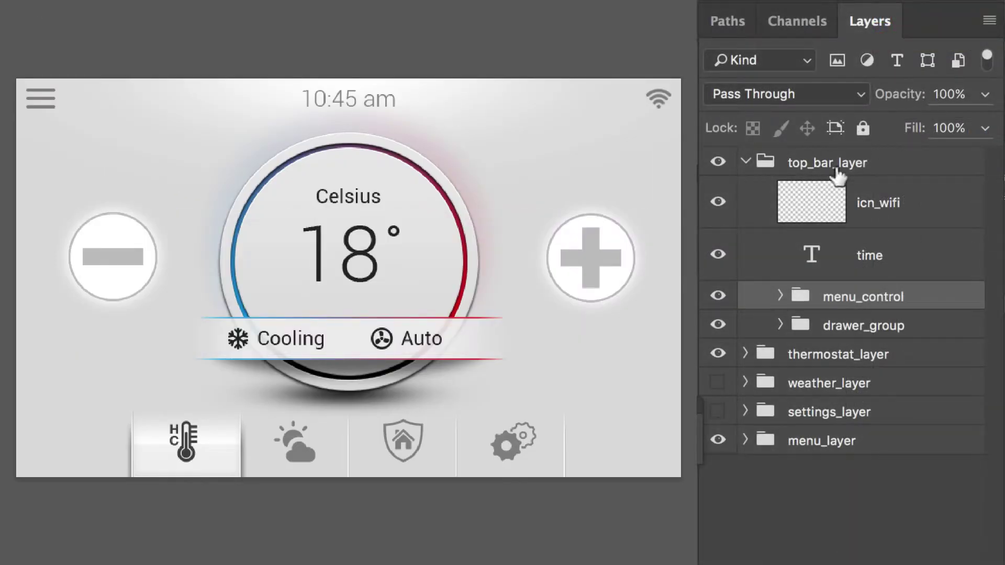
left_click(886, 197)
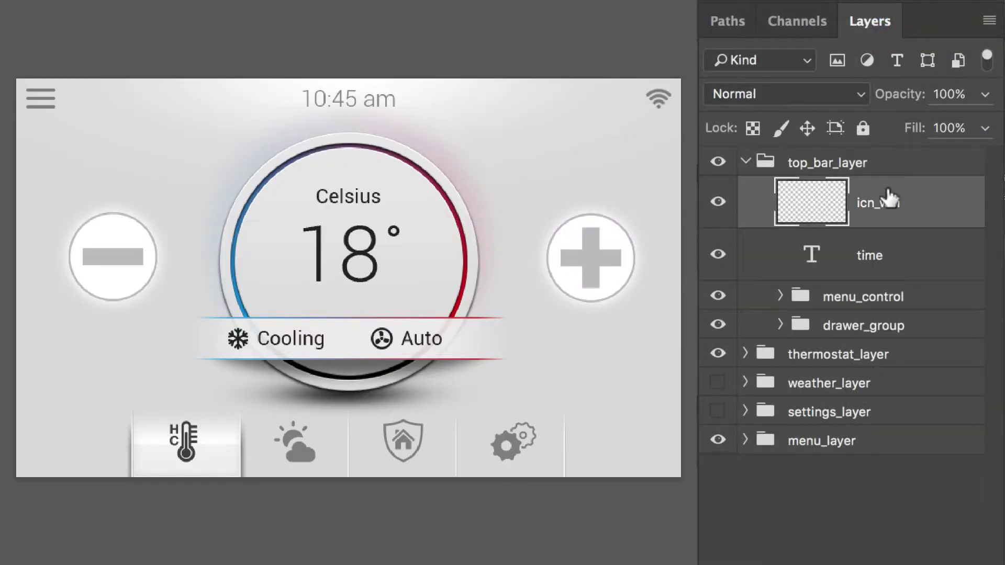
left_click(718, 203)
left_click(718, 203)
left_click(872, 262)
left_click(718, 255)
left_click(718, 255)
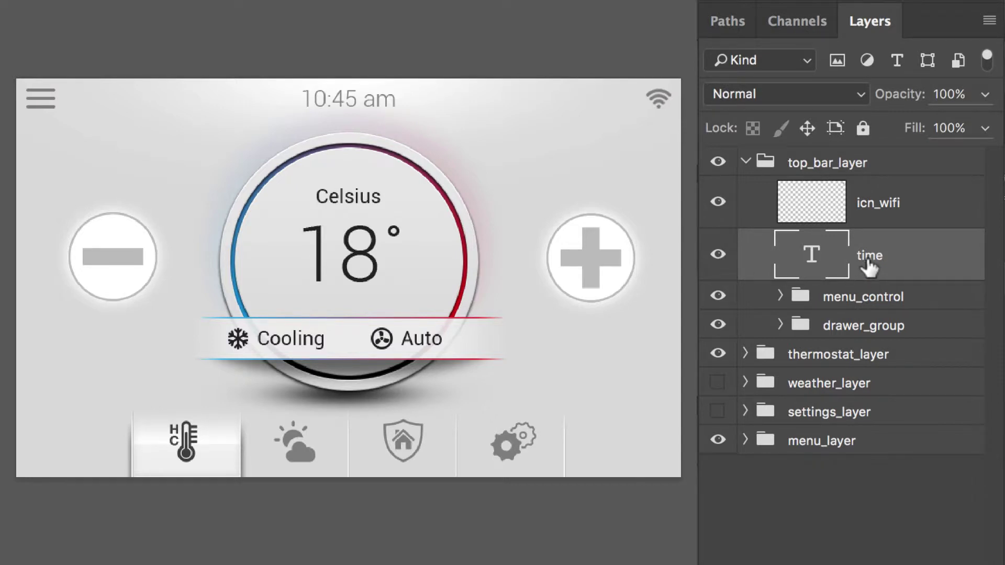
- Expand the menu_control group, select icn_menu, and return to Storyboard Designer
left_click(780, 296)
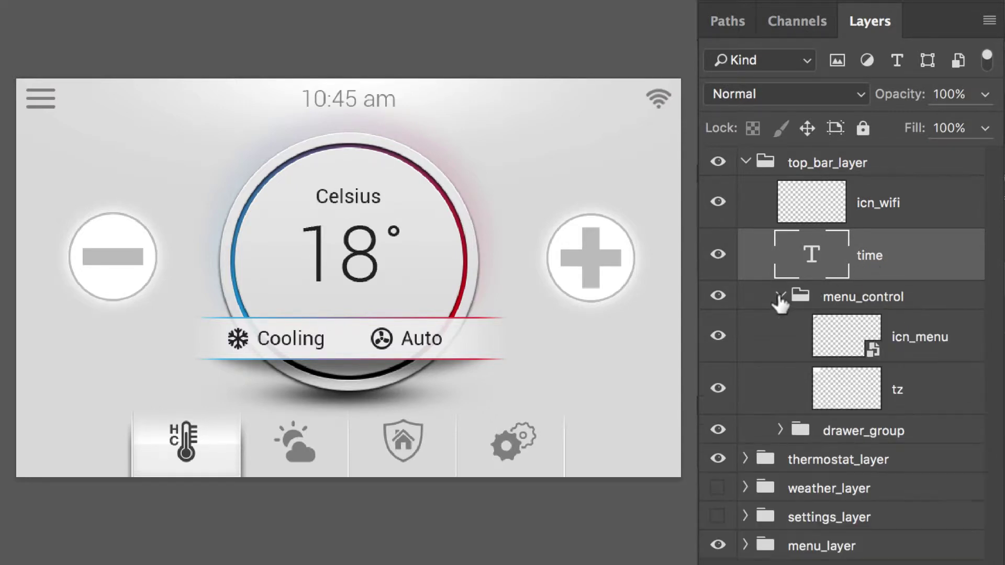
left_click(931, 354)
key("super+Tab")
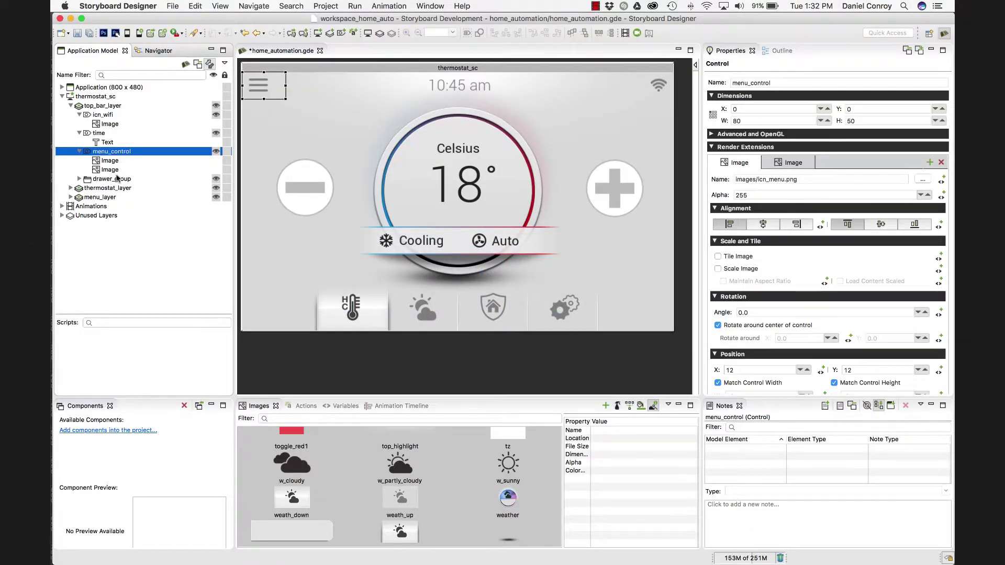
- Select menu_control's second image, tz.png, in the Application Model
left_click(110, 160)
key("Down")
key("Up")
key("Up")
key("Up")
key("Up")
key("Up")
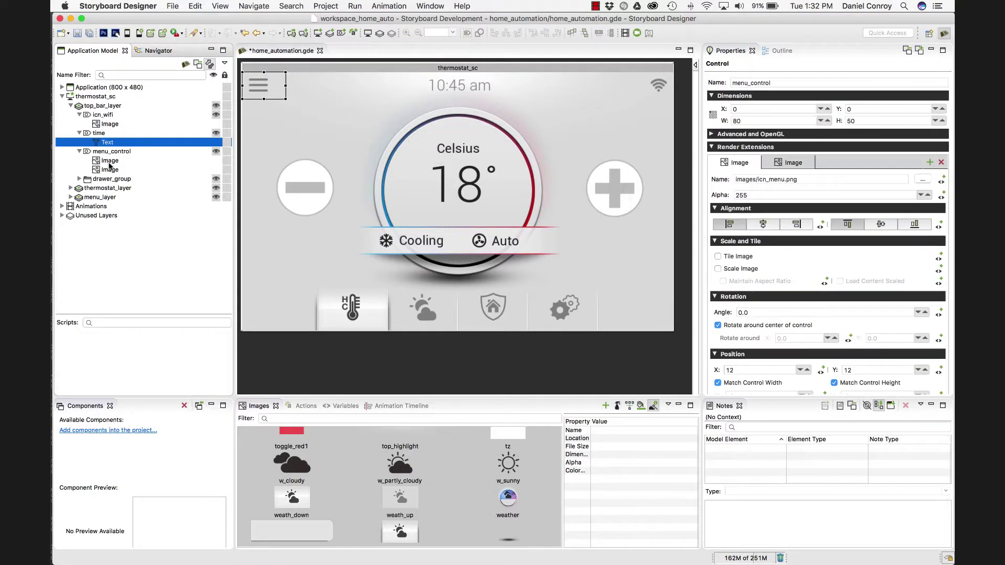
key("Down")
key("Down")
key("Down")
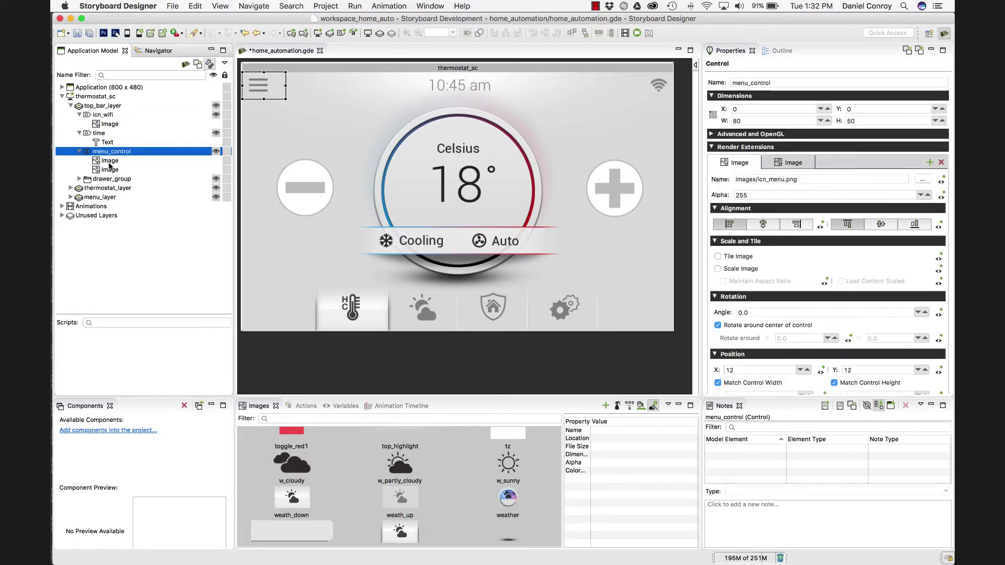
key("Down")
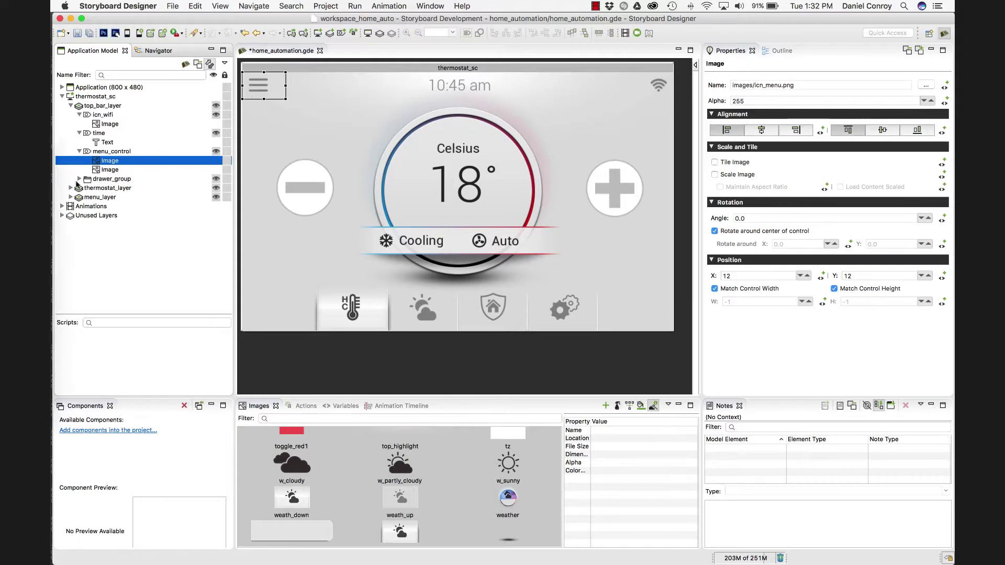
left_click(108, 170)
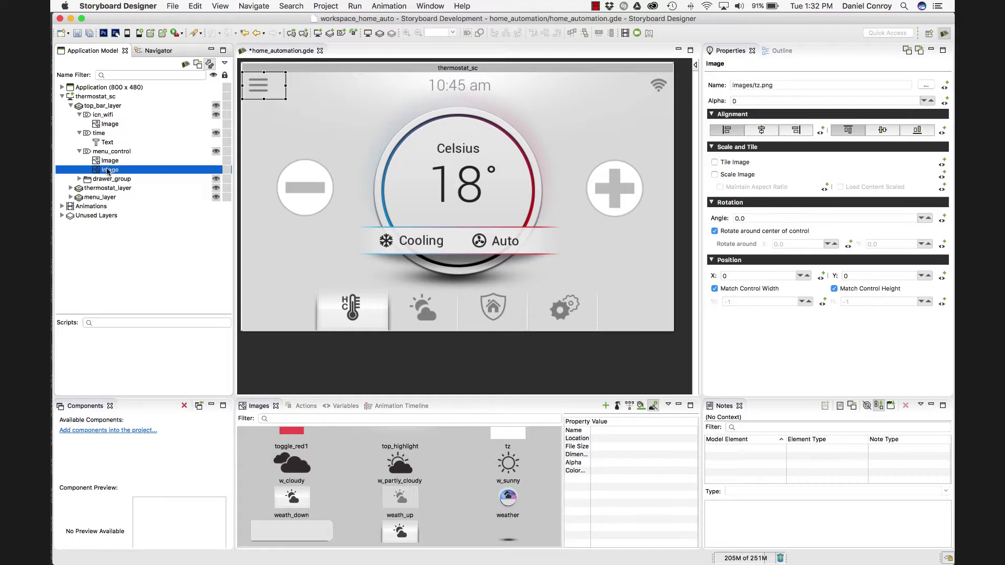
- Set the tz image's alpha to 255, then clear the value back to 0
left_click(735, 100)
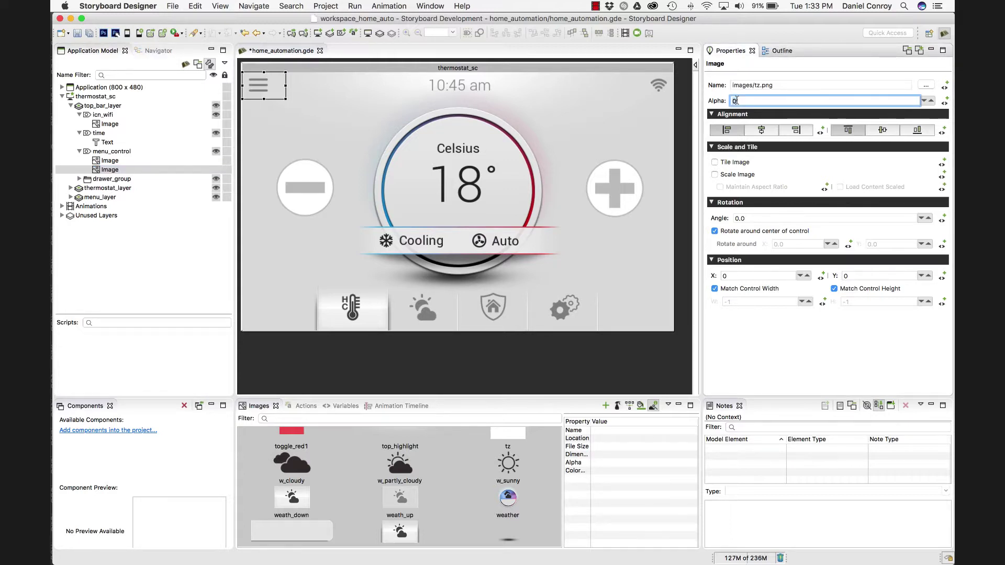
key("BackSpace")
type("255")
key("Return")
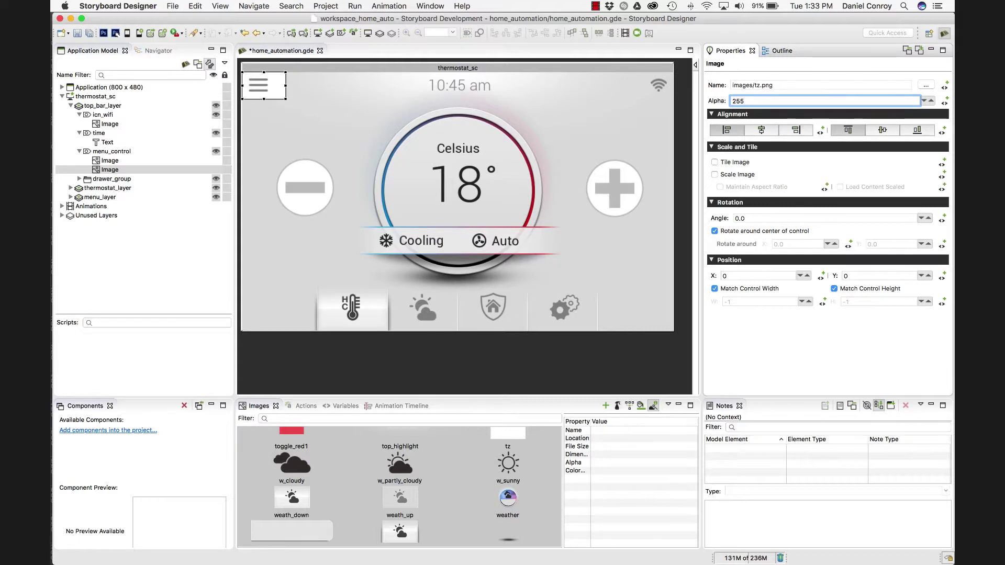
key("super+a")
key("BackSpace")
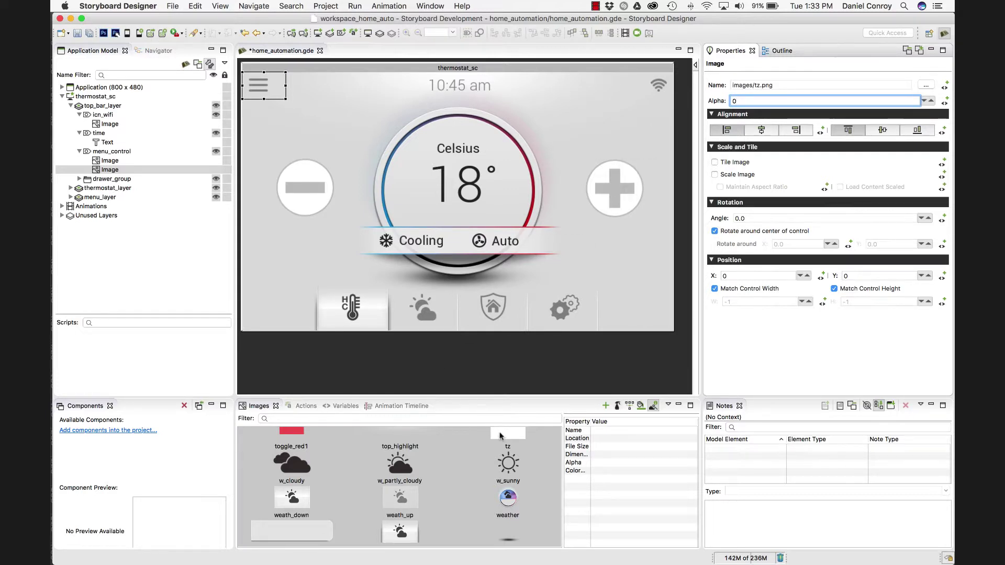
- Delete the tz image from menu_control, then view the Application's 800 x 480 settings
left_click(499, 437)
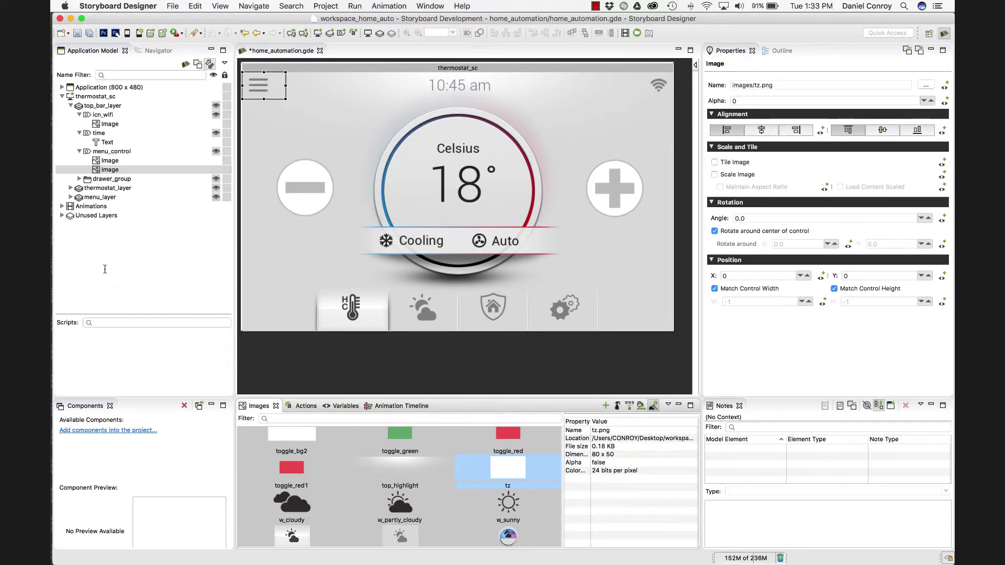
right_click(100, 170)
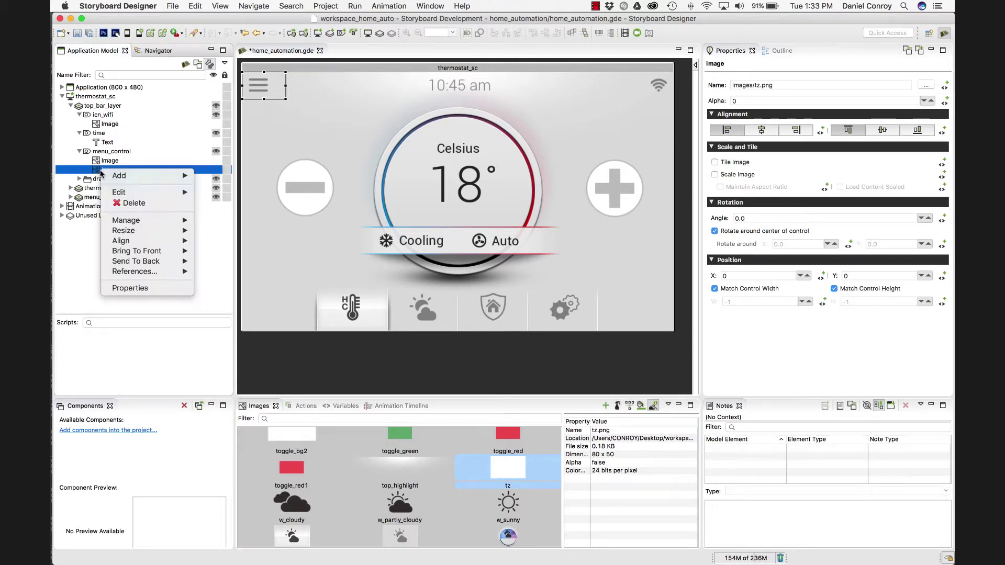
left_click(127, 204)
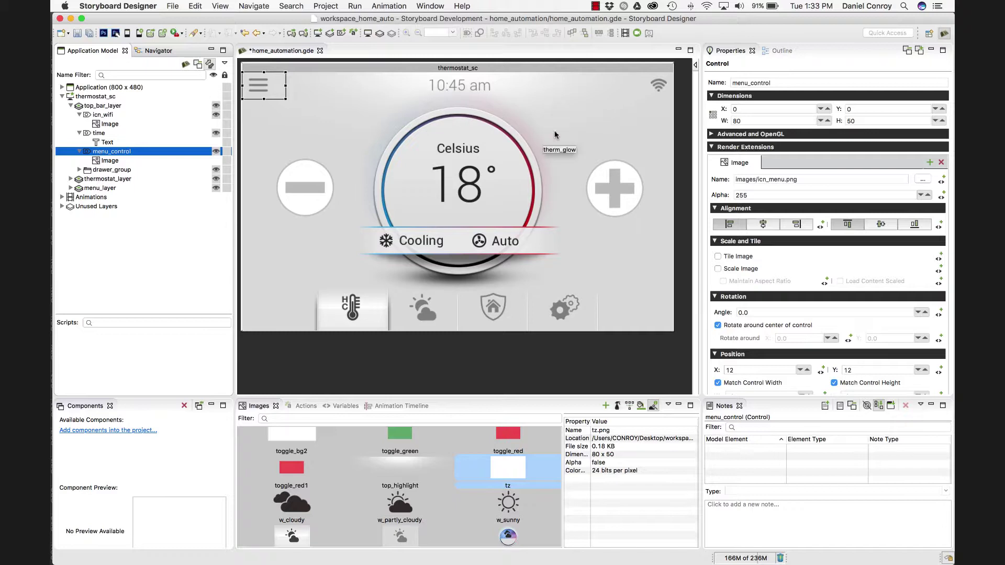
left_click(660, 89)
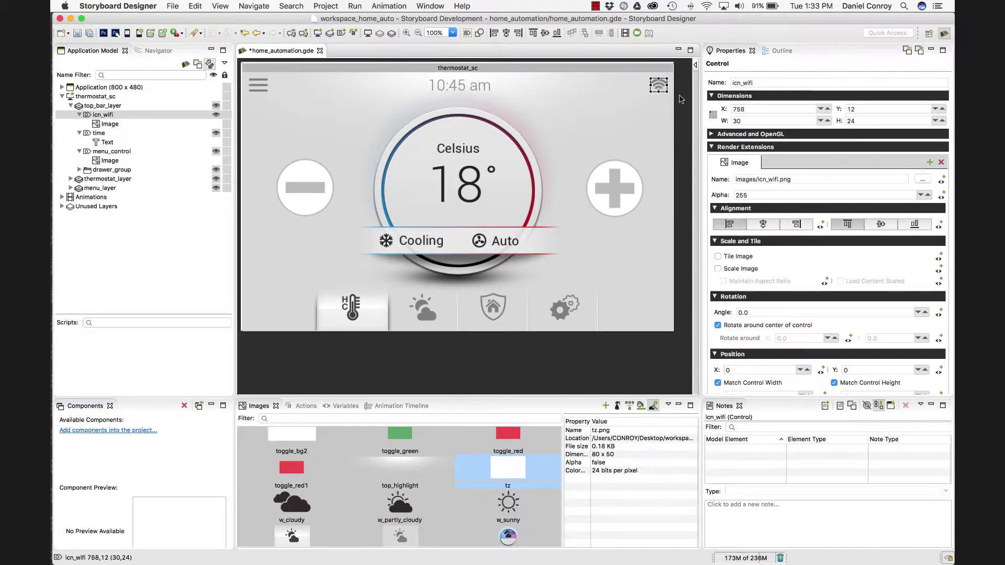
left_click(680, 99)
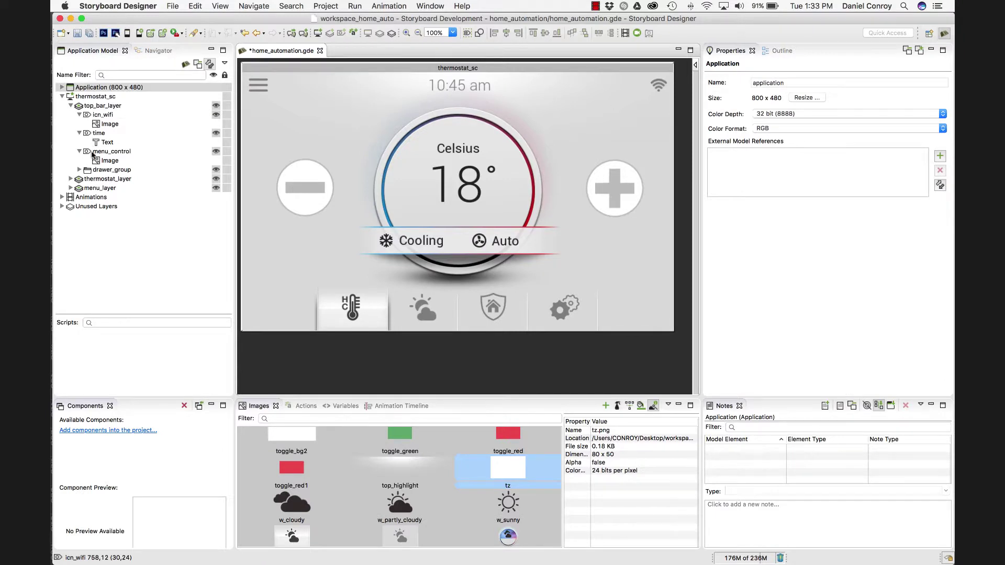
- Expand drawer_group and step through its crank_logo, app, sb_suite and URL items
left_click(140, 171)
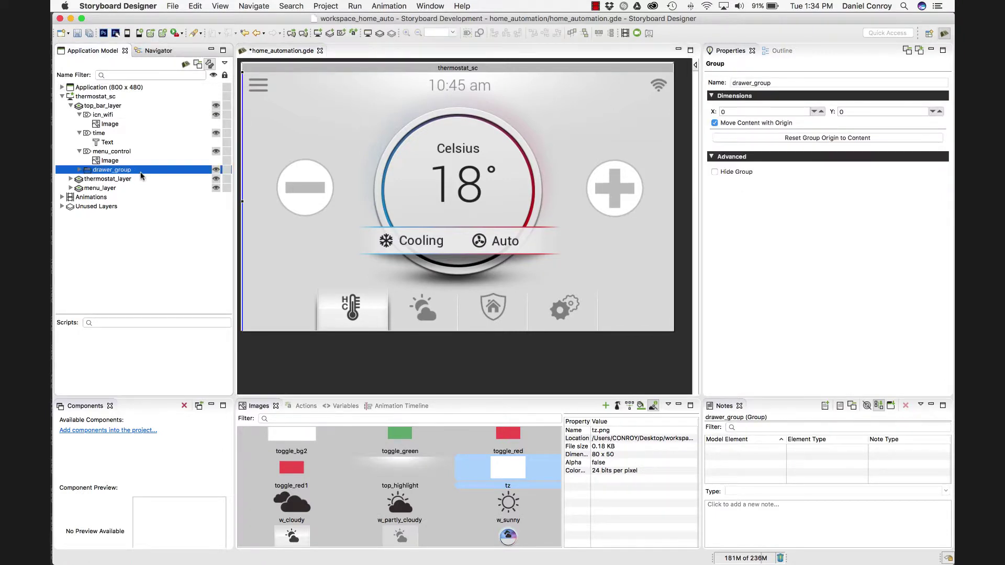
double_click(140, 172)
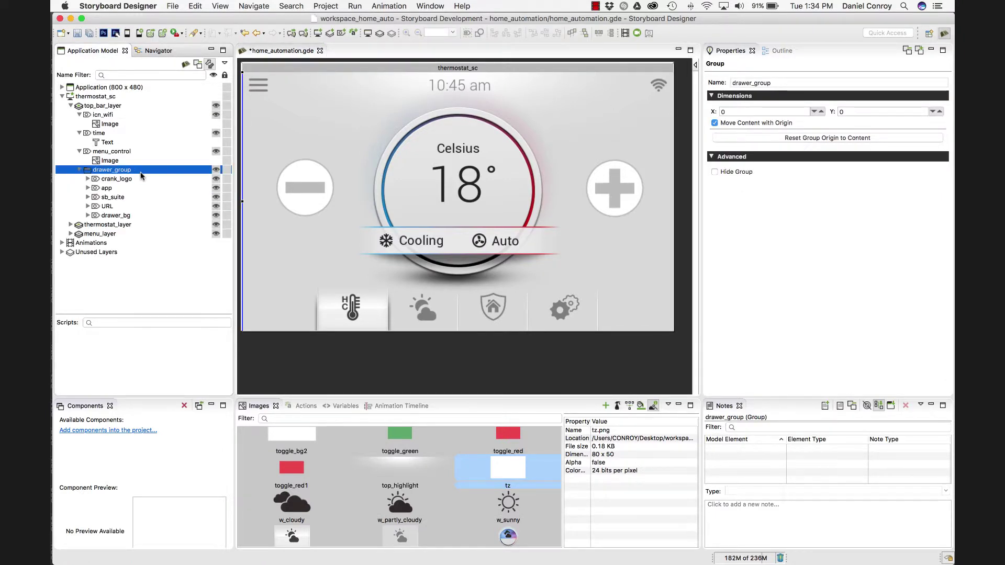
key("Down")
key("Down")
key("Down")
key("Down")
key("Down")
key("Right")
key("Up")
key("Right")
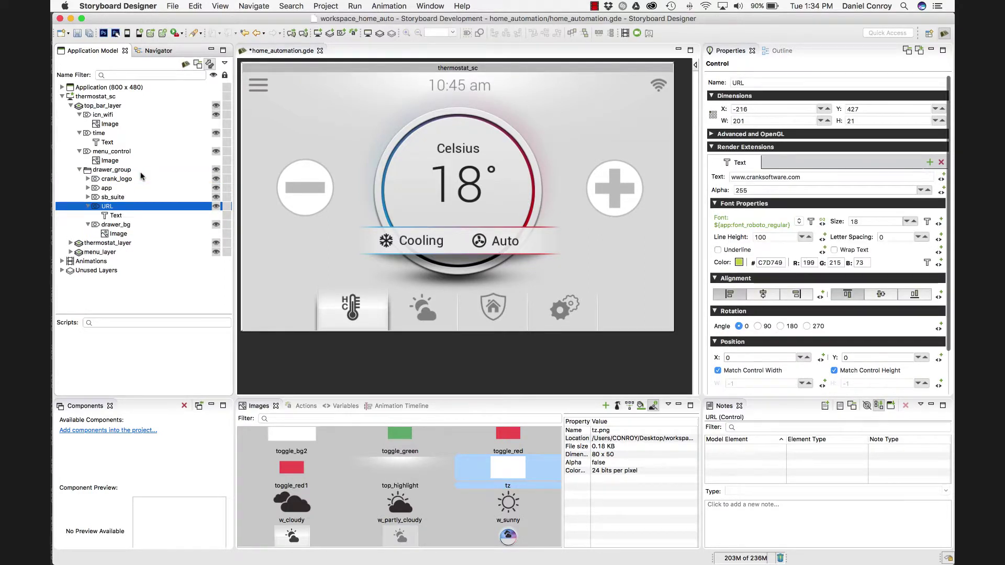
key("Up")
key("Right")
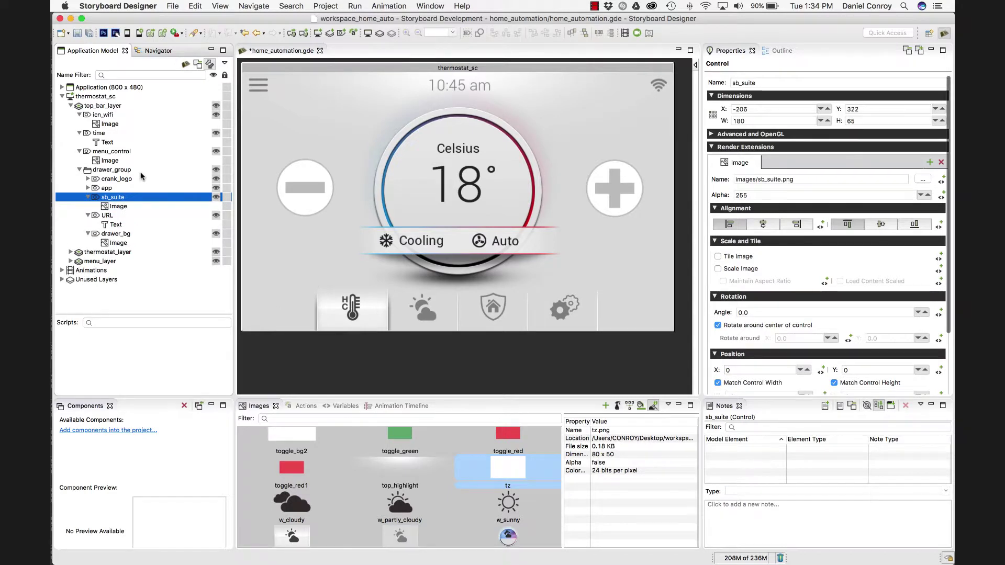
key("Up")
key("Up")
key("Up")
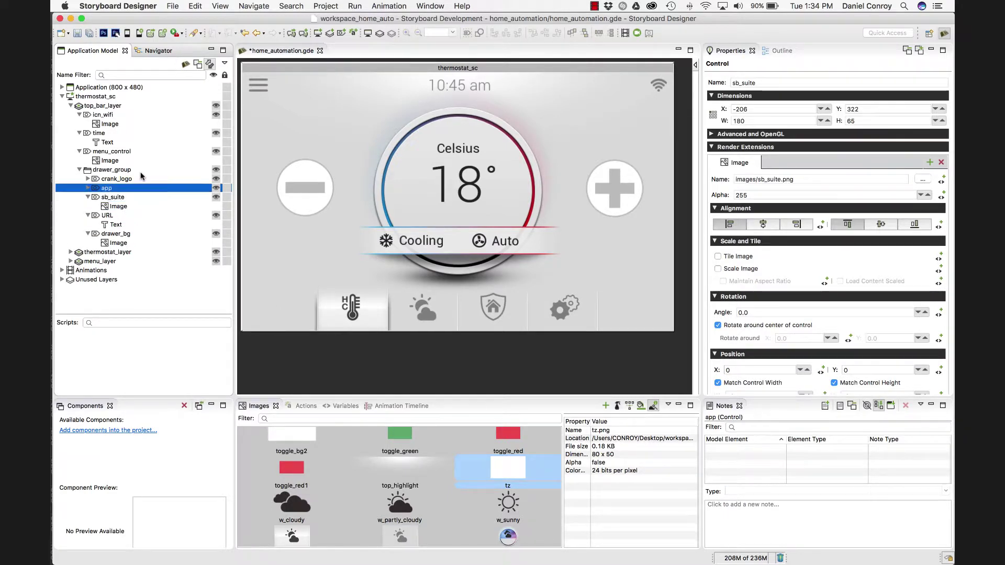
- Hide and reshow the drawer group, then switch to Photoshop
key("h")
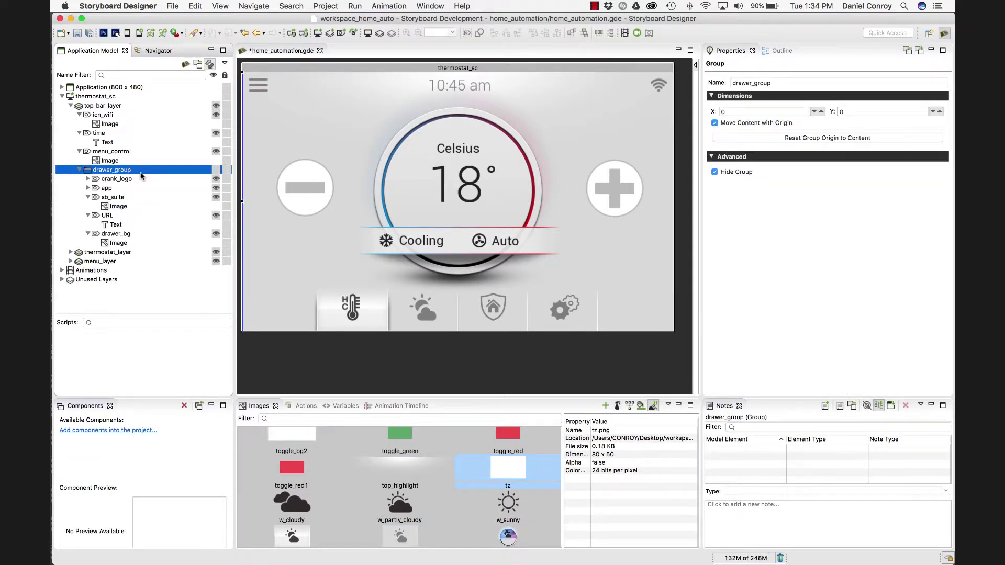
key("h")
key("super+Tab")
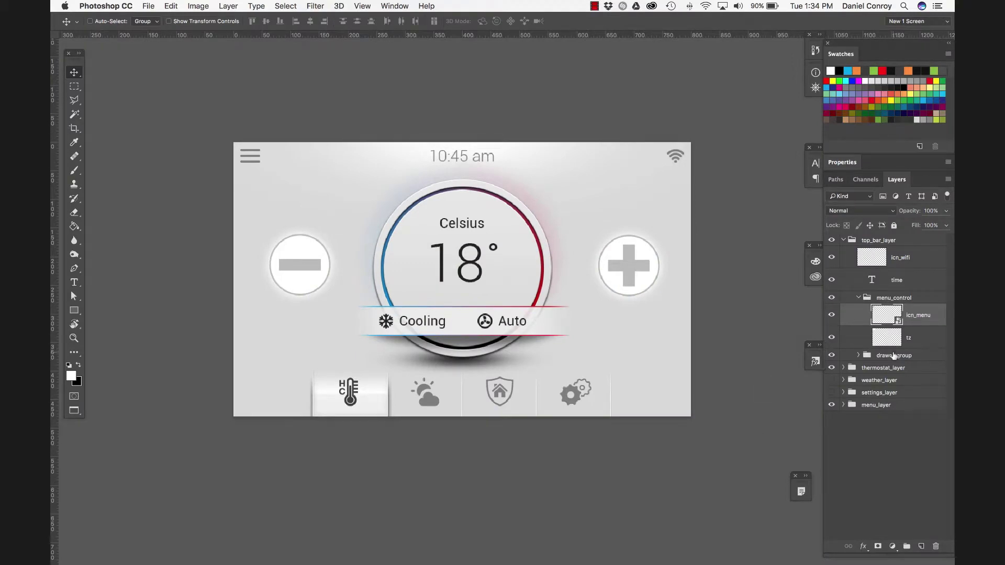
- Expand drawer_group in the Layers panel and briefly toggle the menu_control layer's visibility
left_click(894, 356)
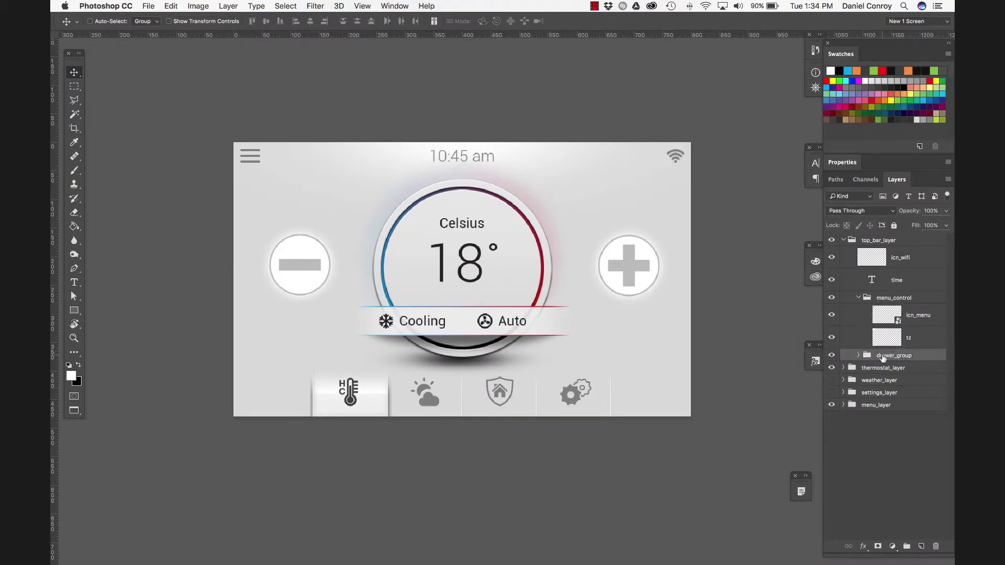
left_click(858, 355)
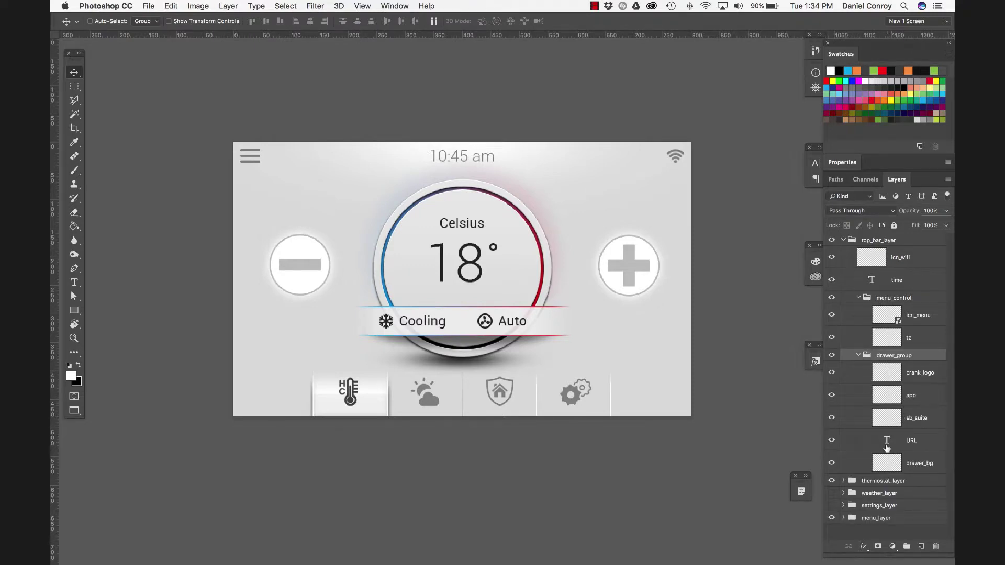
left_click(831, 300)
left_click(887, 297)
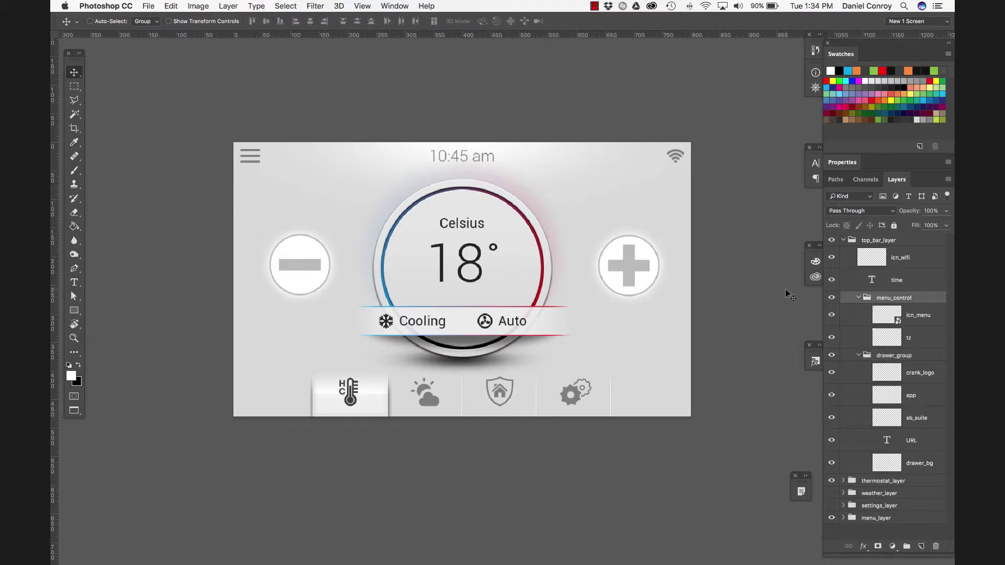
left_click(895, 358)
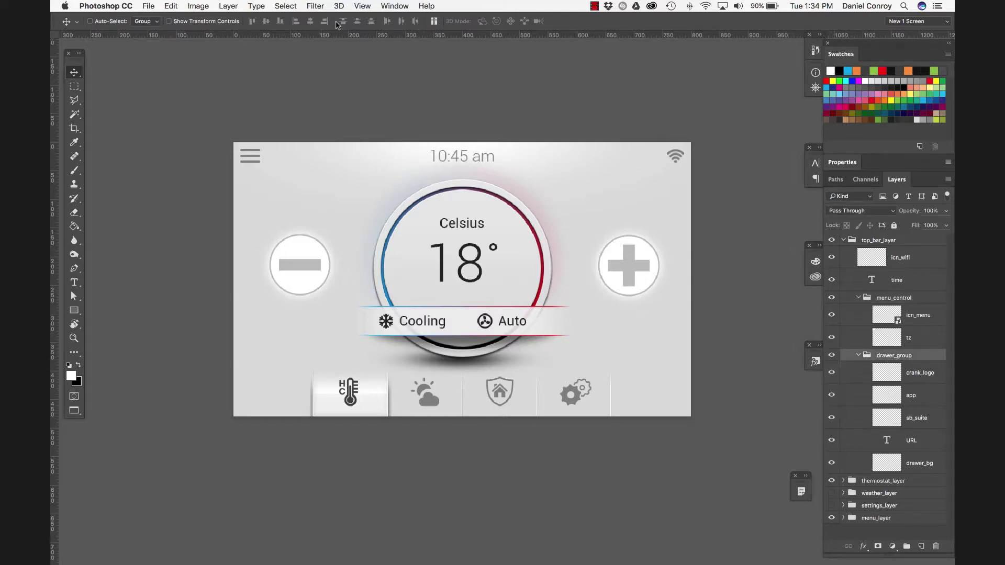
- Free Transform drawer_group from its top-left reference to read X -230, then undo a test drag
left_click(171, 6)
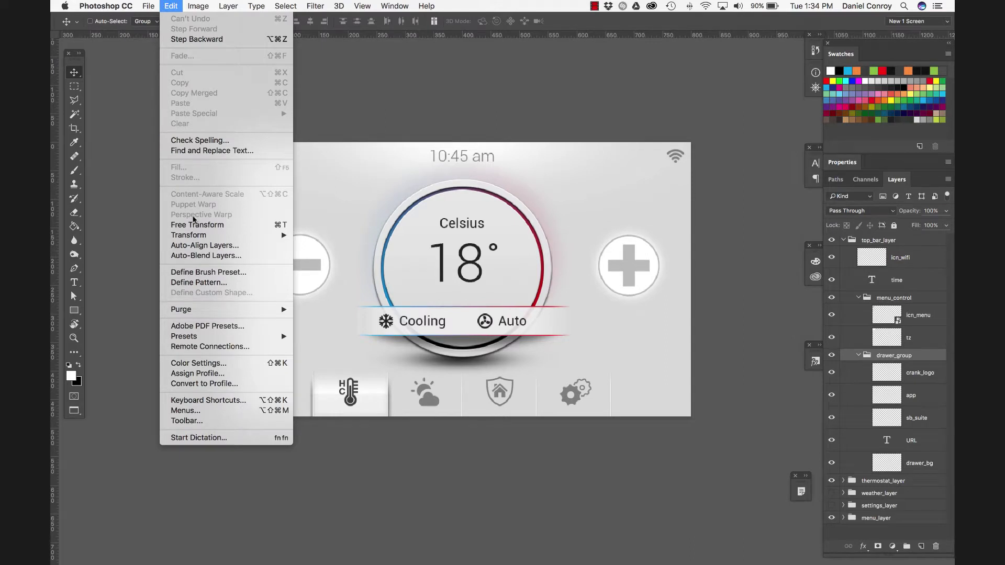
left_click(196, 225)
scroll(196, 226, "left", 5)
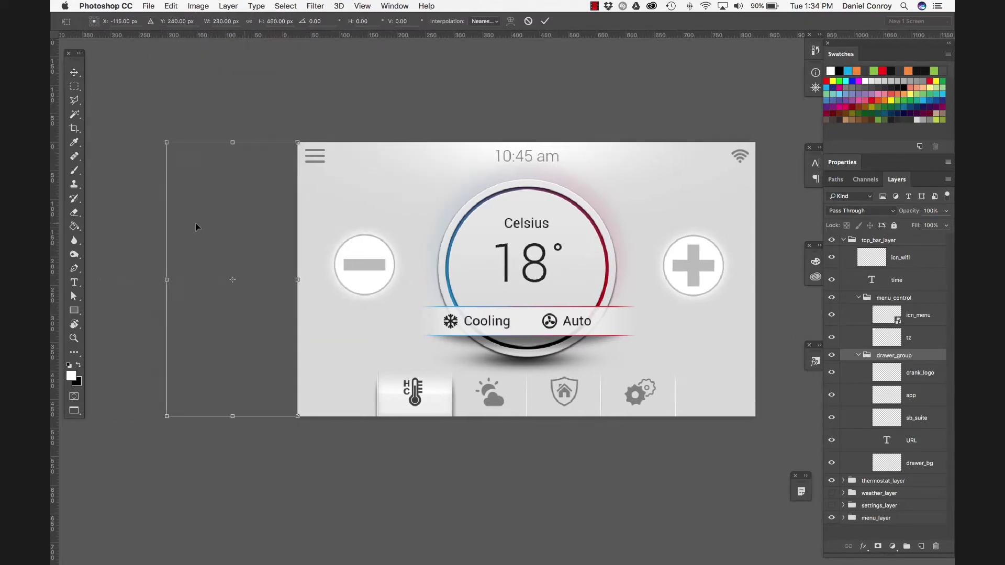
left_click(92, 20)
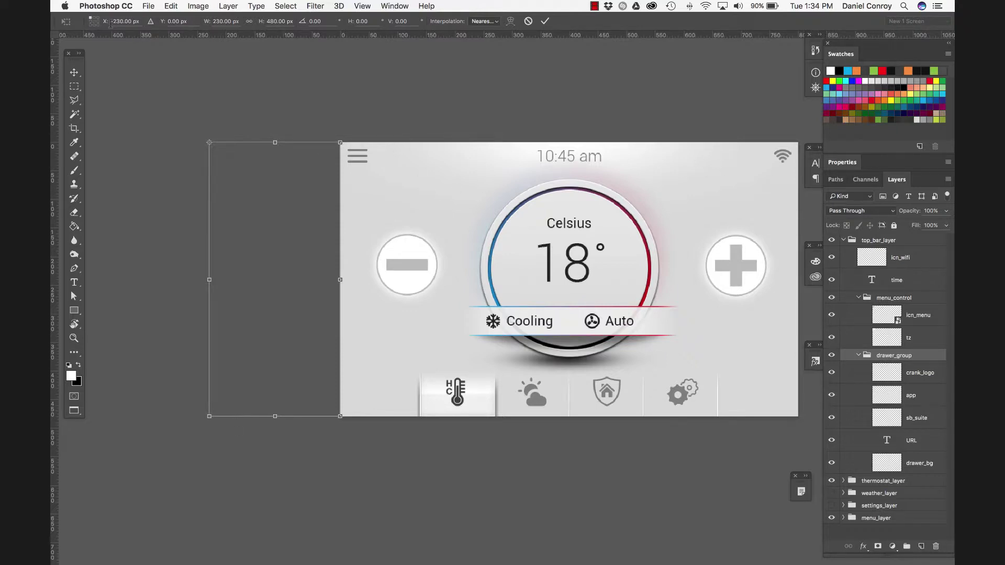
key("Return")
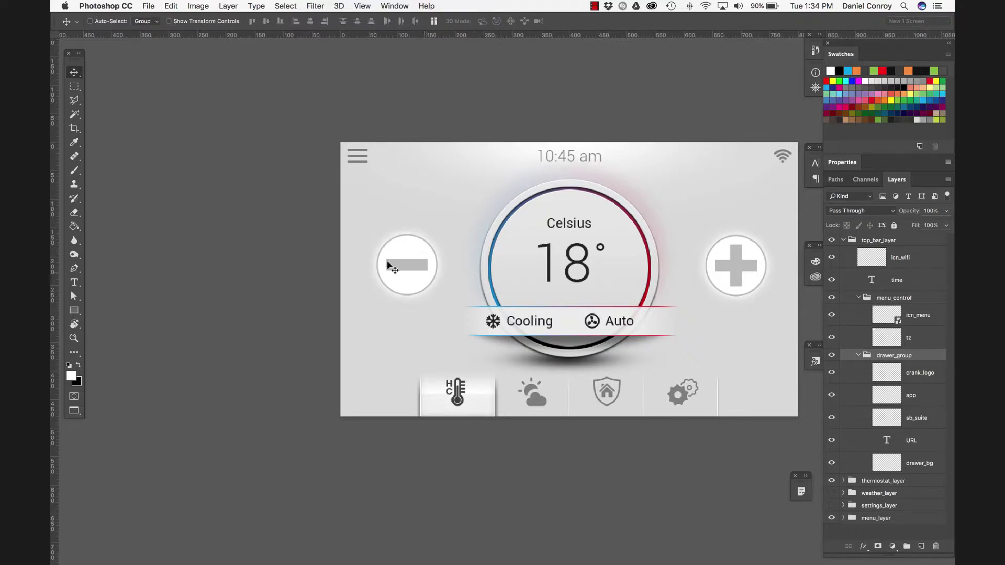
left_click_drag(292, 253, 423, 259)
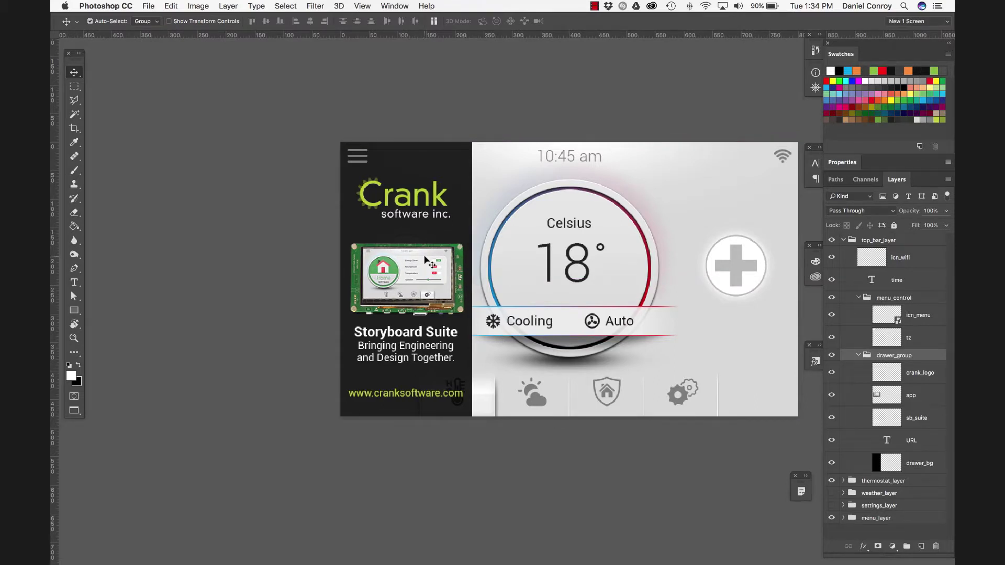
key("super+z")
key("super+Tab")
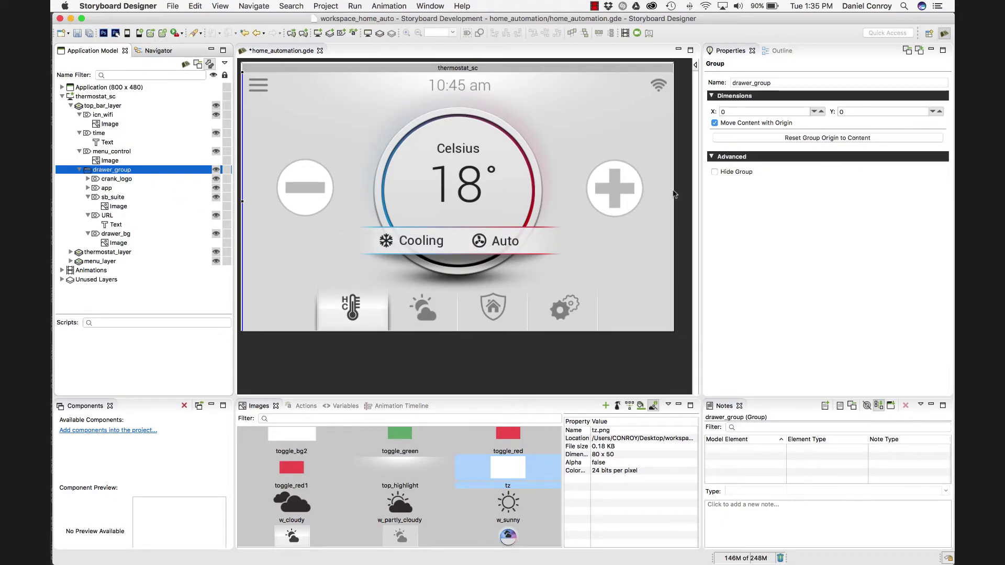
- Reset drawer_group's origin to its content and set its X to 0 to preview the drawer
left_click(788, 139)
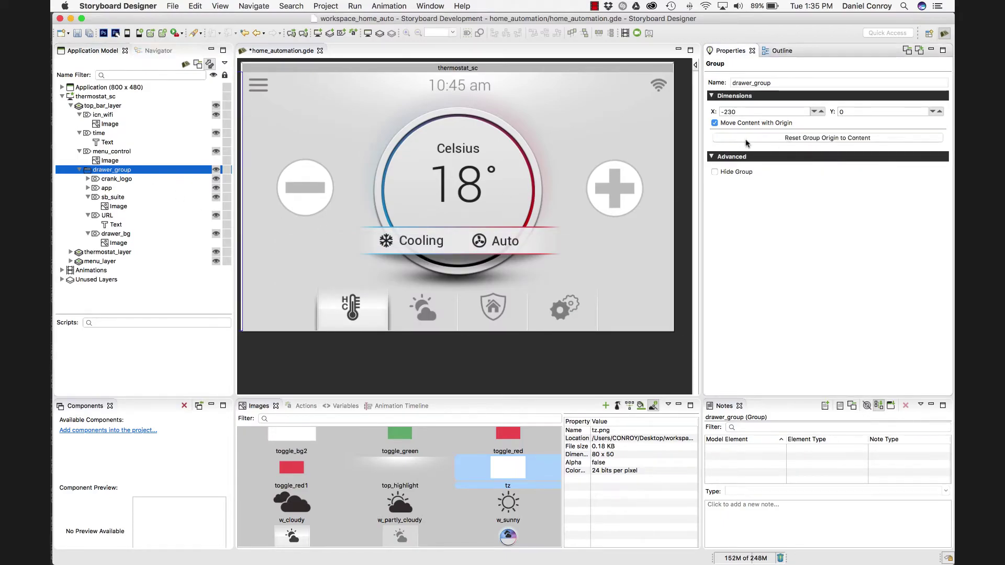
left_click(764, 111)
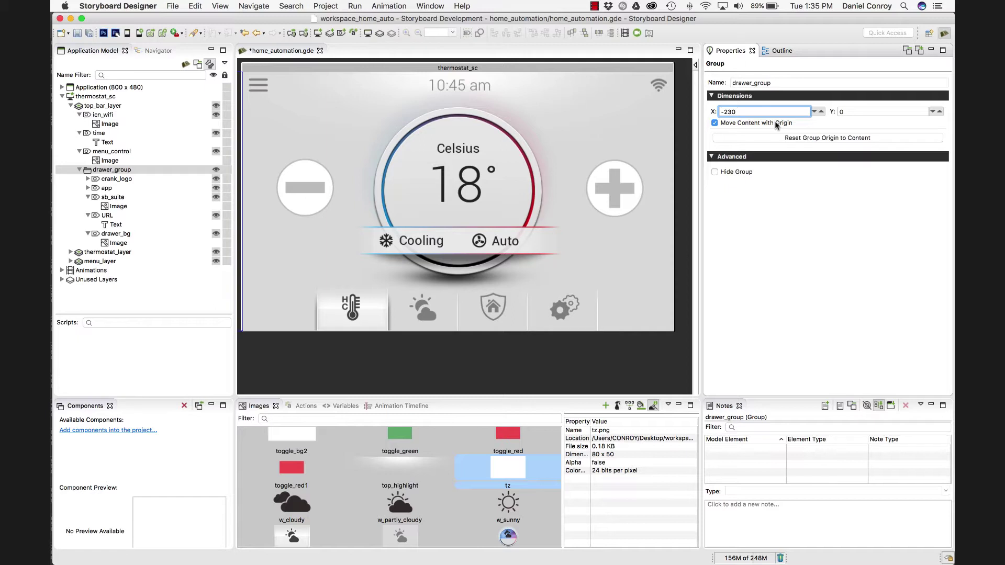
key("super+a")
type("0")
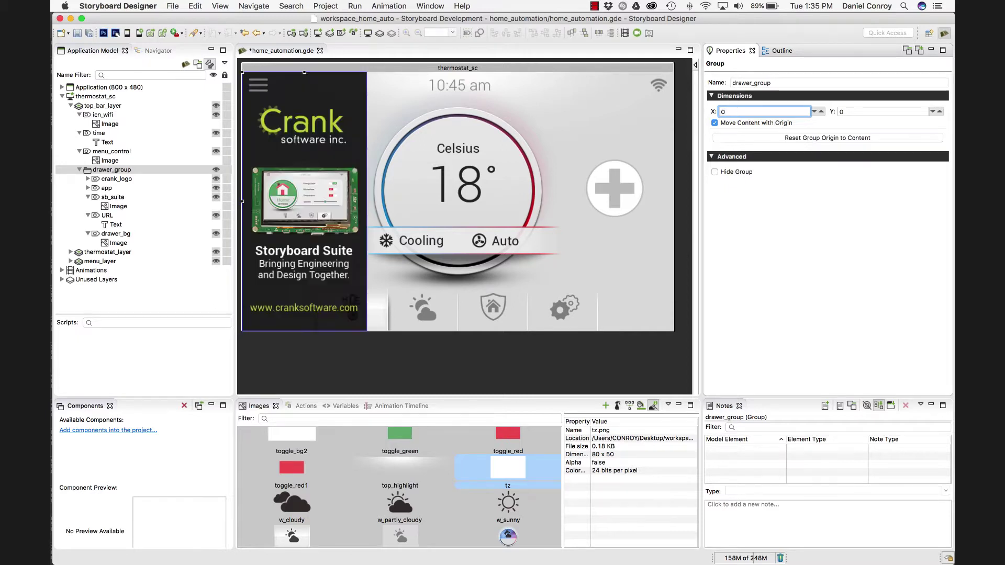
key("Return")
- Set drawer_group's X back to -230 to hide the drawer off-screen left
left_click(108, 170)
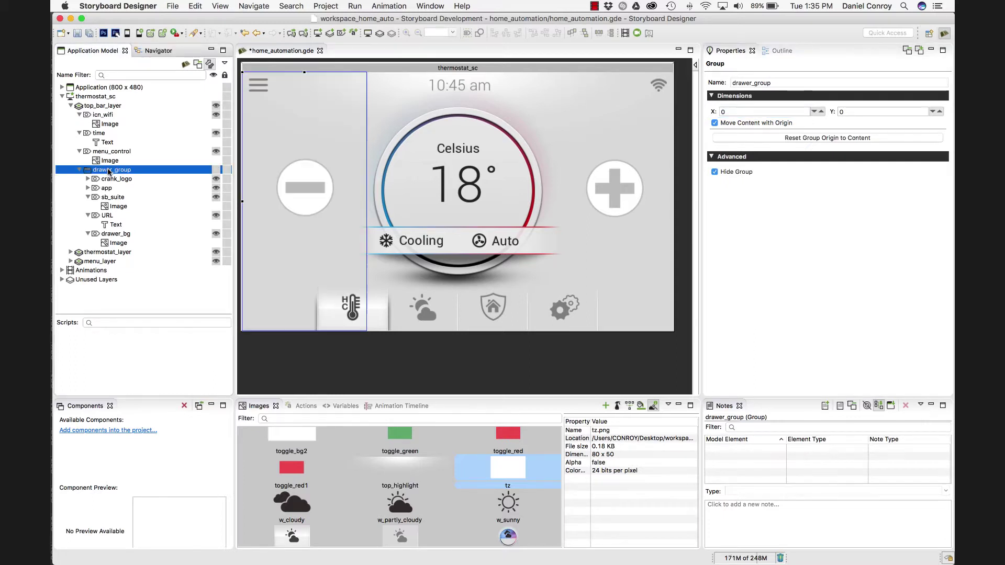
left_click(757, 110)
type("-2")
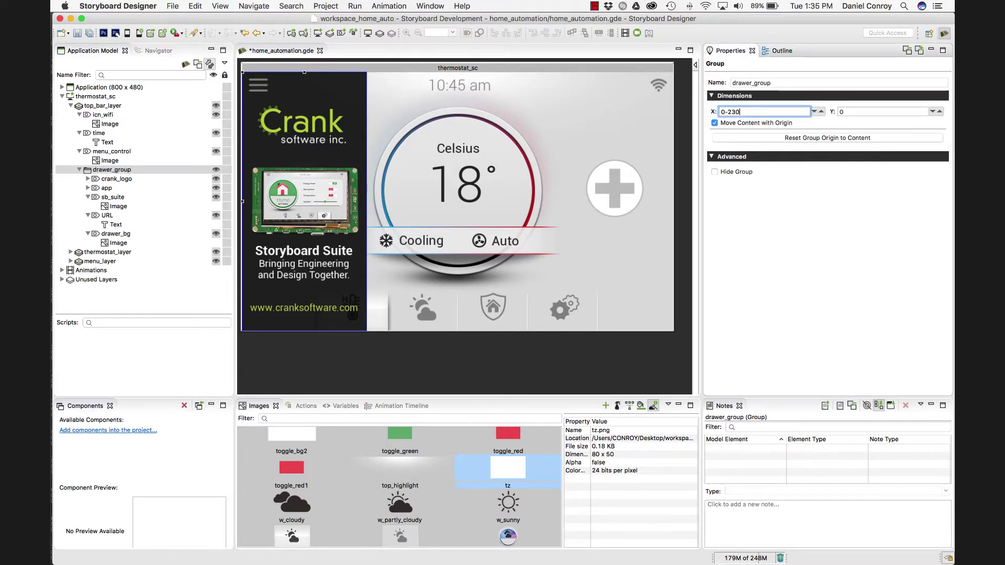
type("30")
key("Return")
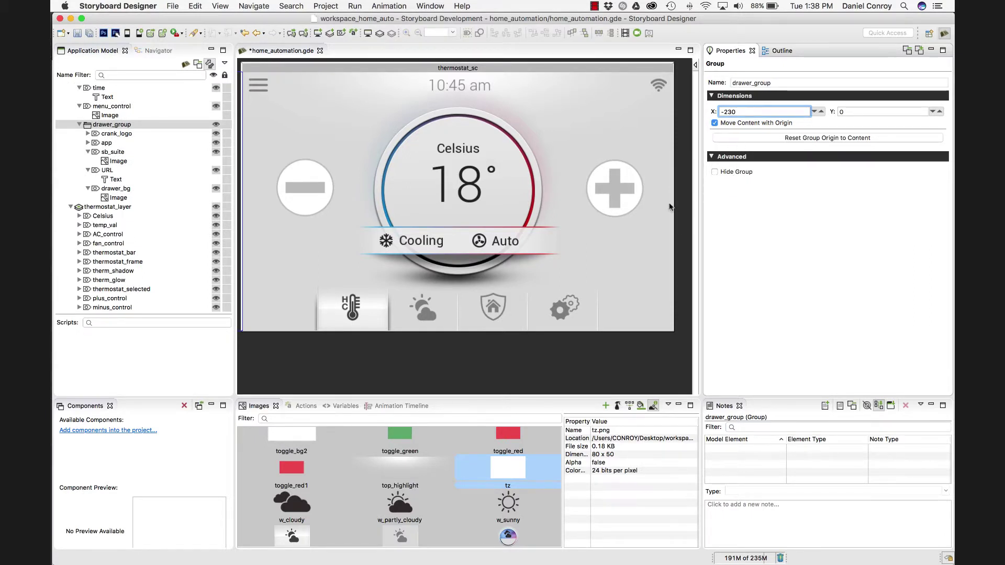
- Inspect the plus and minus button controls' properties, then switch to Photoshop
left_click(631, 186)
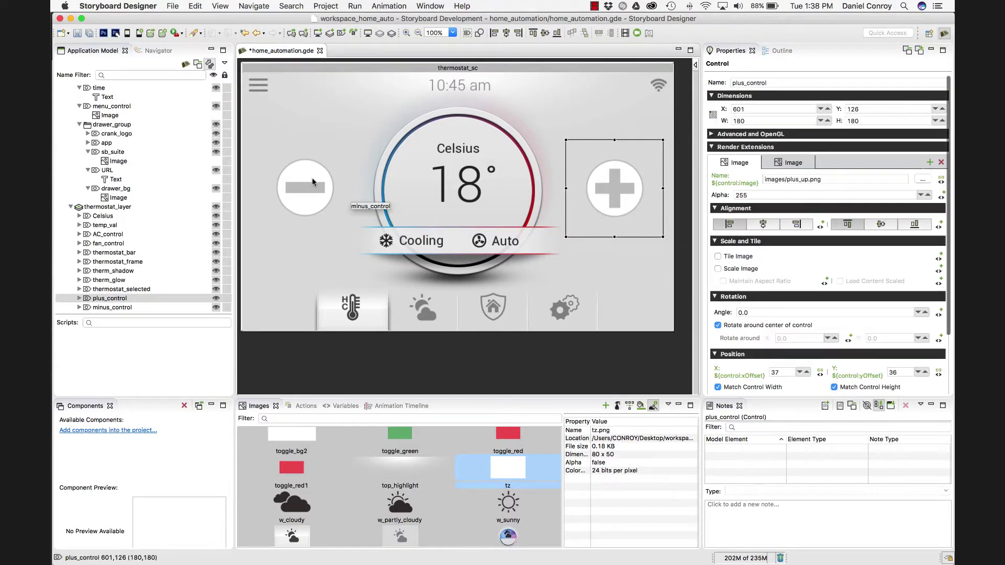
left_click(312, 177)
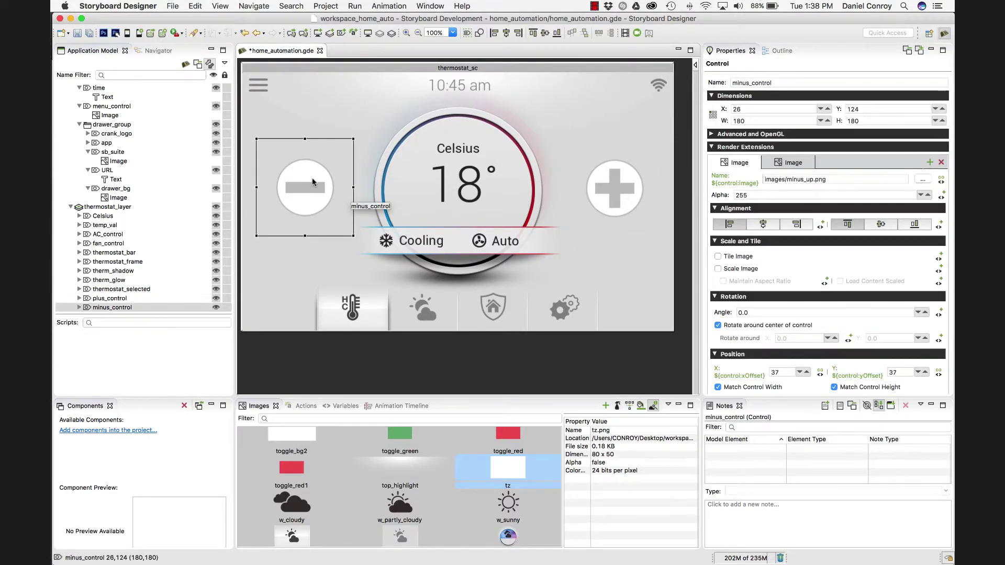
left_click(608, 192)
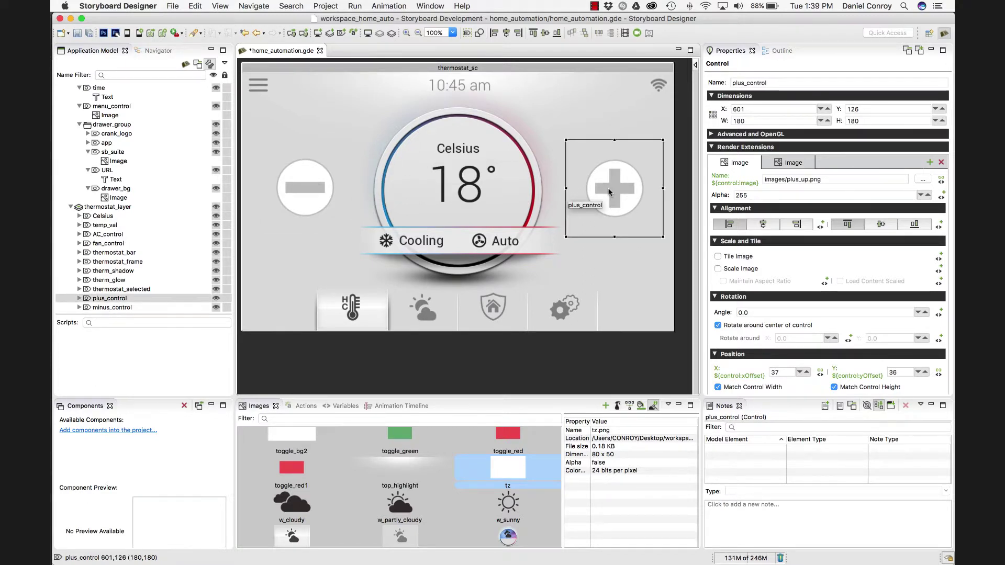
key("super+Tab")
key("super+Tab")
key("super+Tab")
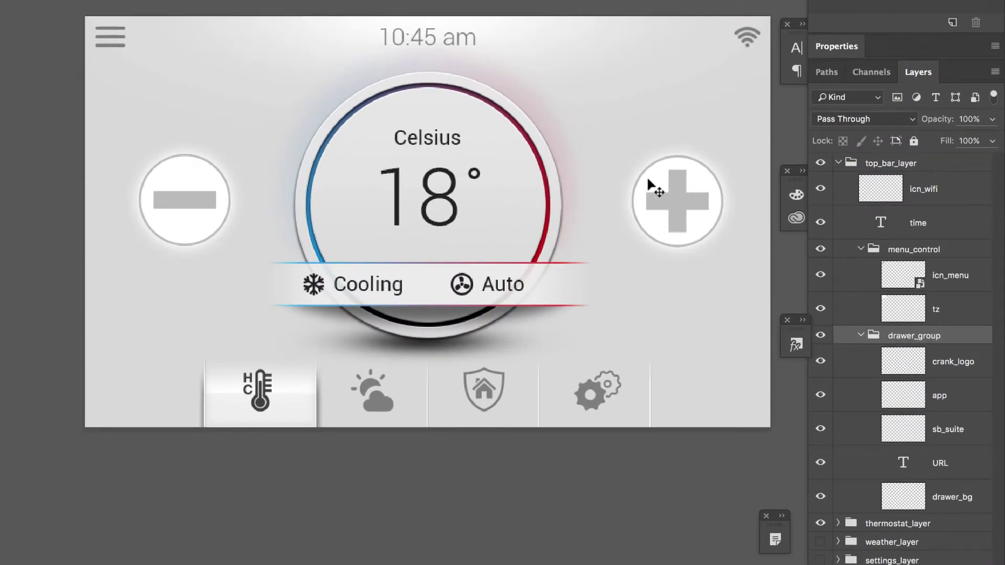
- Select the plus_up layer from the canvas layer list and hide the plus_up and plus_down images
right_click(717, 253)
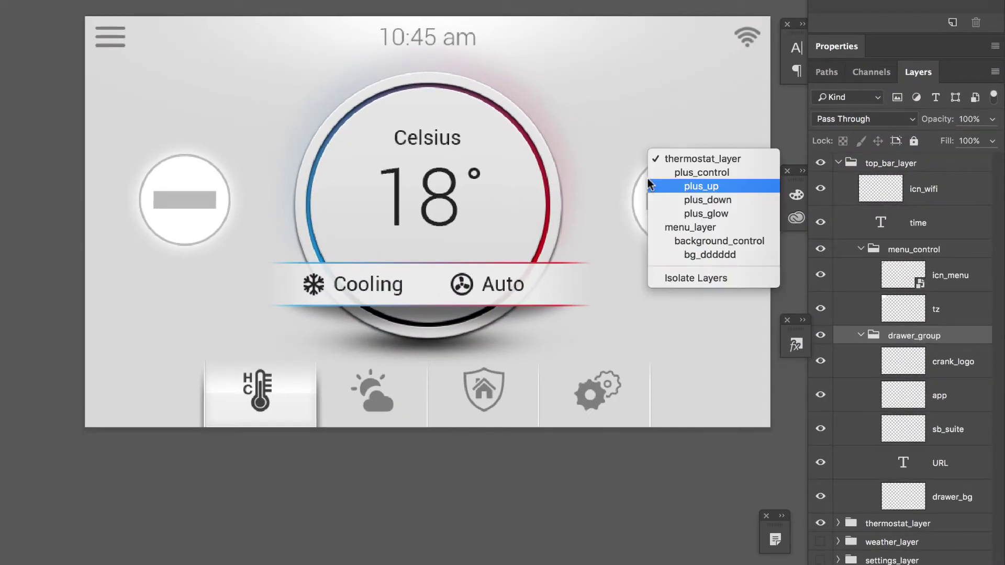
left_click(674, 186)
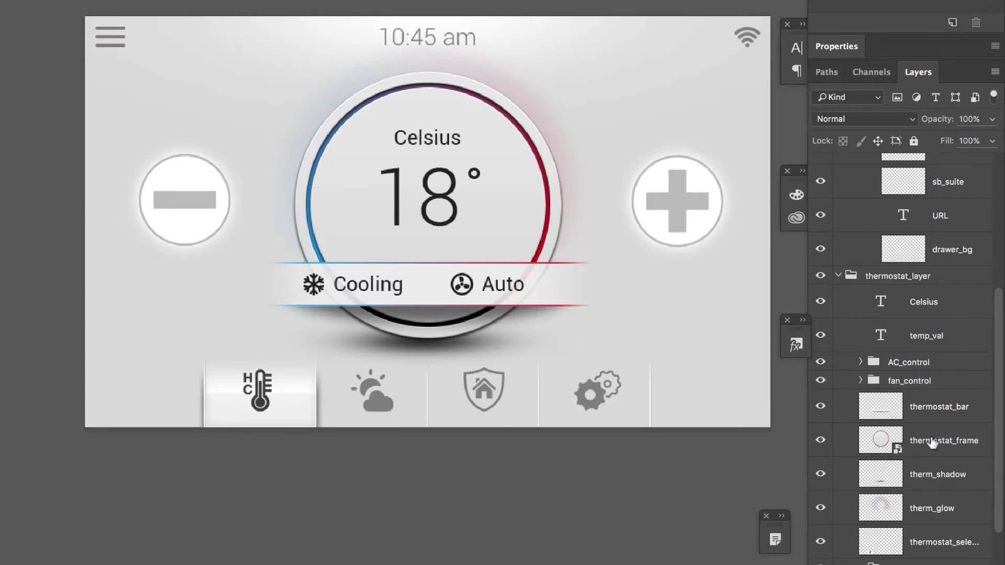
scroll(921, 424, "down", 3)
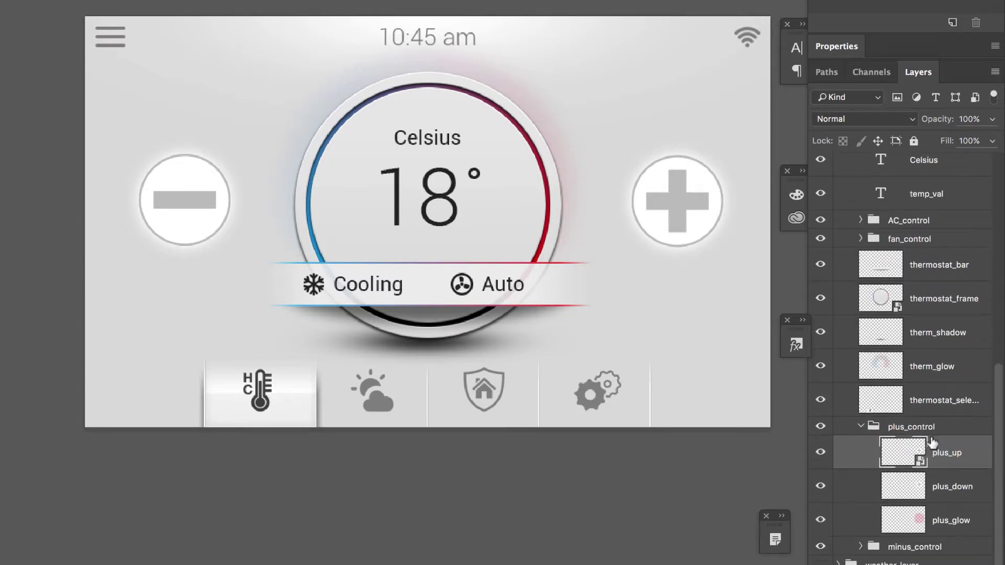
left_click(821, 453)
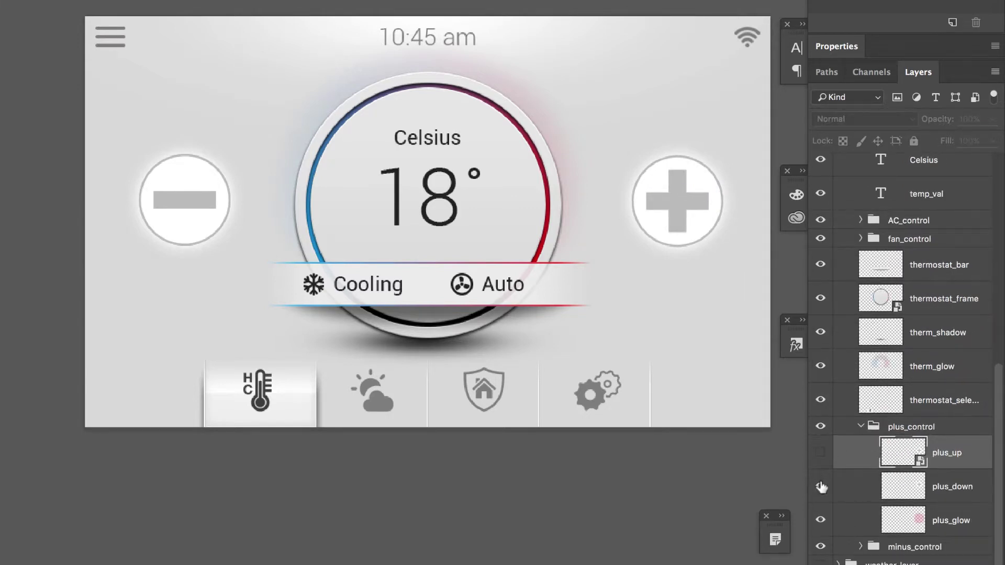
left_click(949, 488)
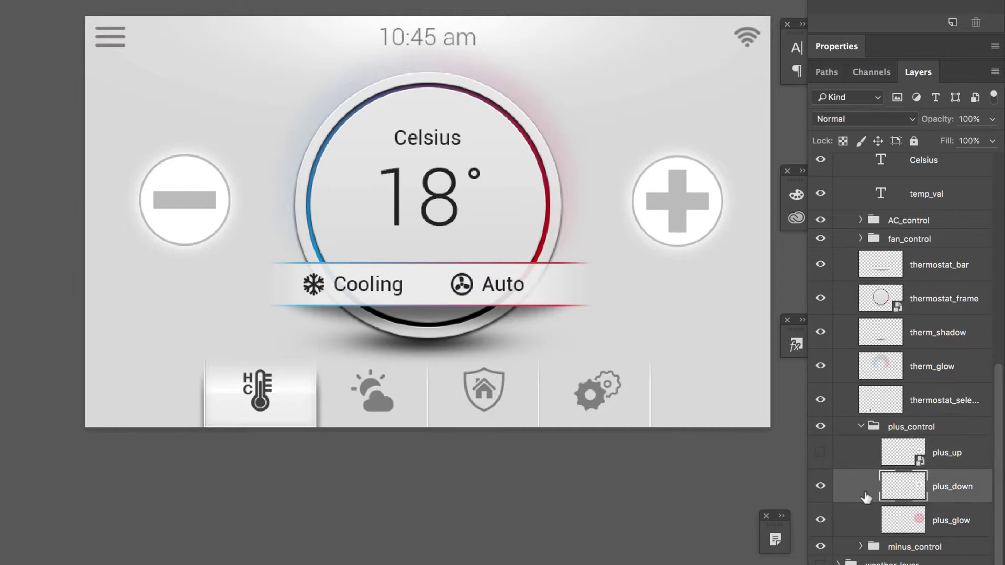
left_click(821, 486)
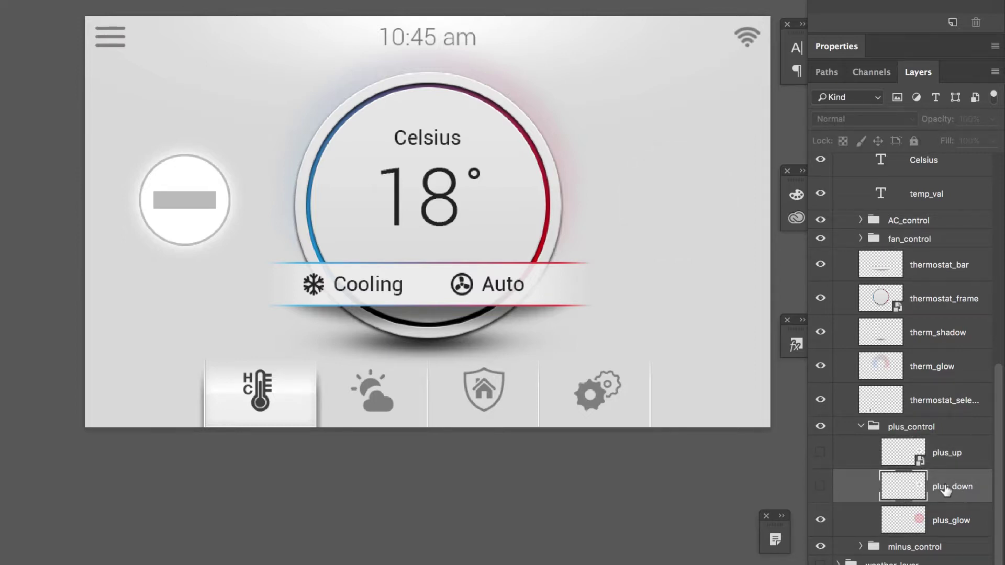
- Restore plus_up and toggle plus_down repeatedly, leaving the pressed look with its glow visible
left_click(820, 488)
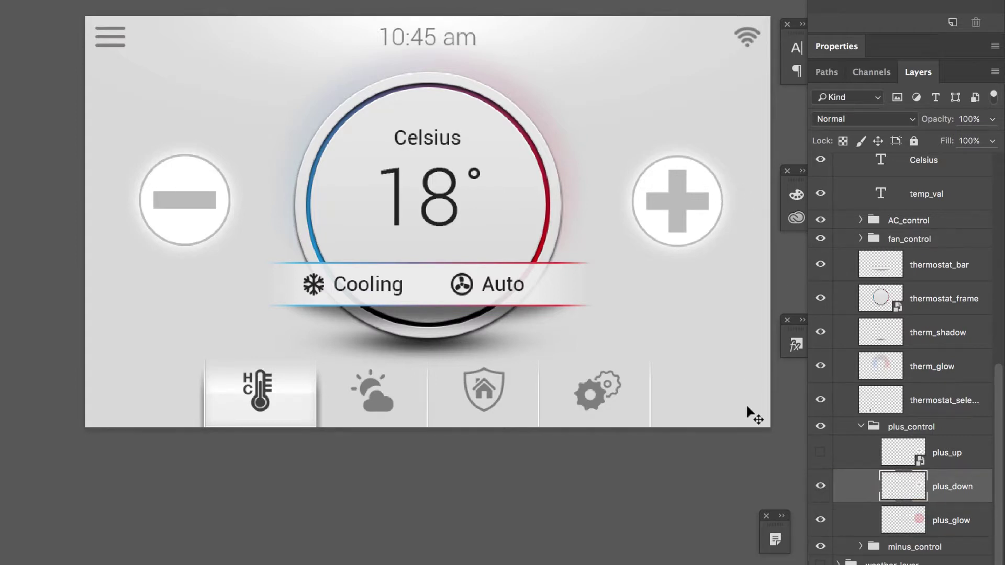
left_click(820, 490)
left_click(821, 453)
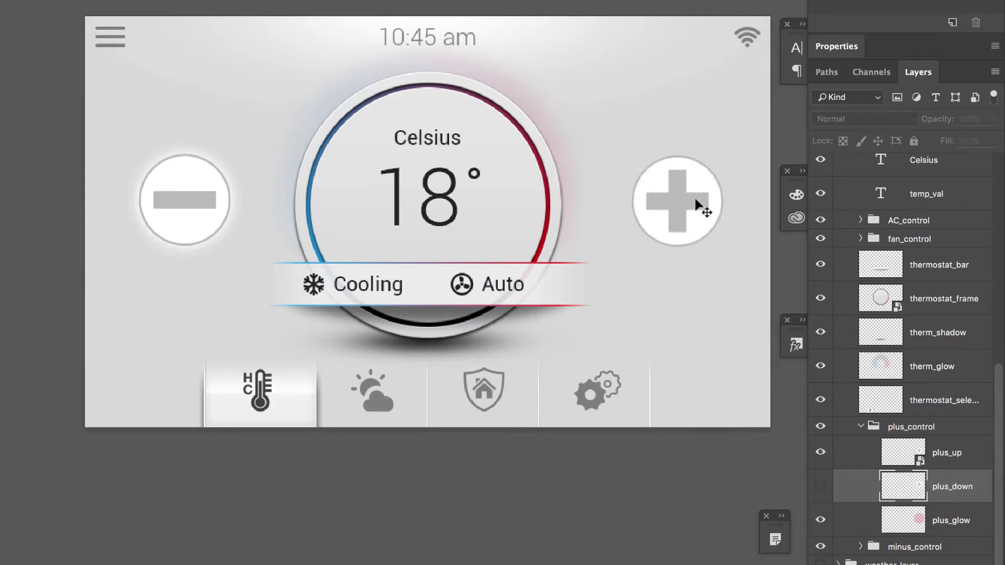
left_click(820, 489)
left_click(820, 489)
left_click(819, 489)
left_click(819, 489)
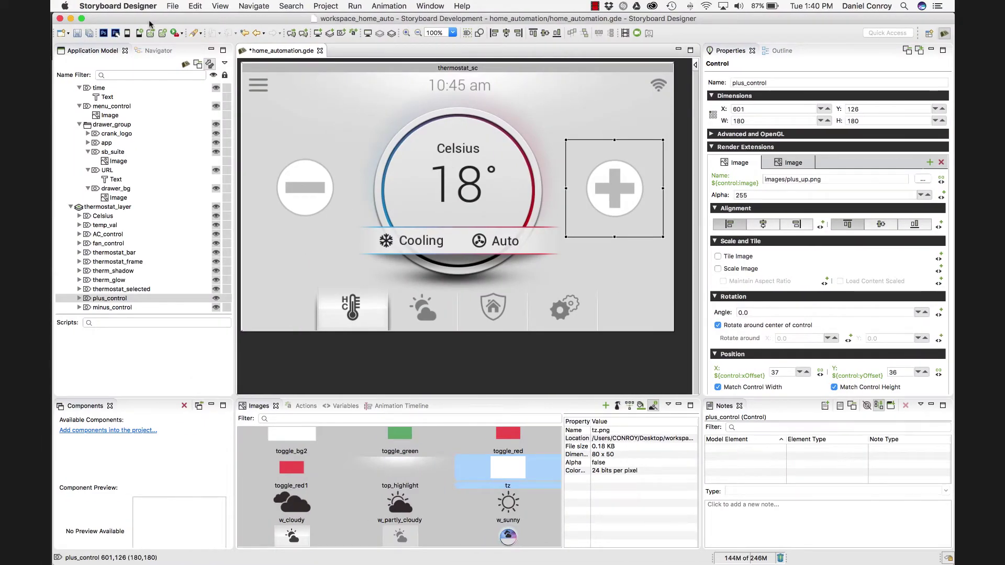
- Launch the simulator, saving home_automation changes, and press the plus button twice
left_click(636, 32)
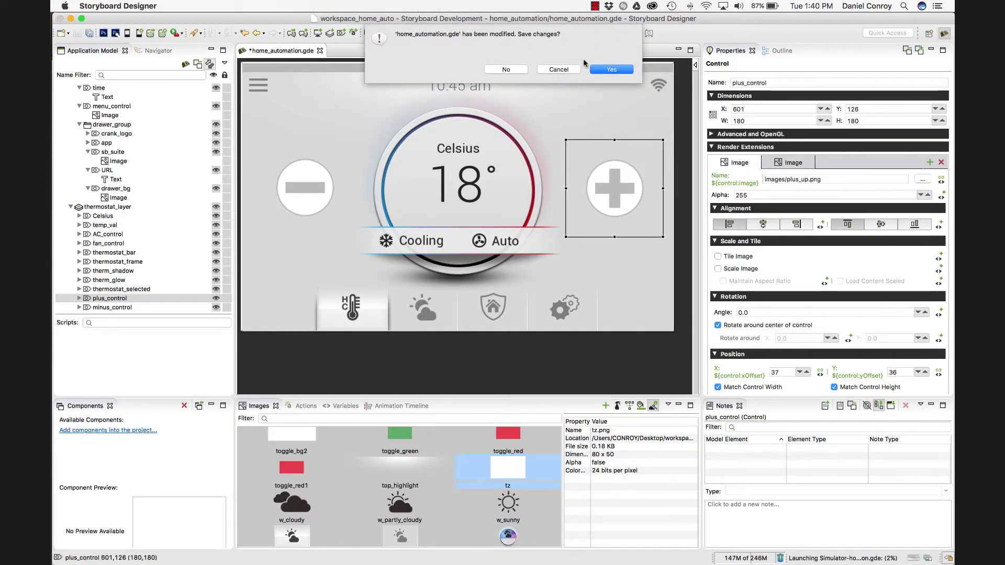
left_click(628, 69)
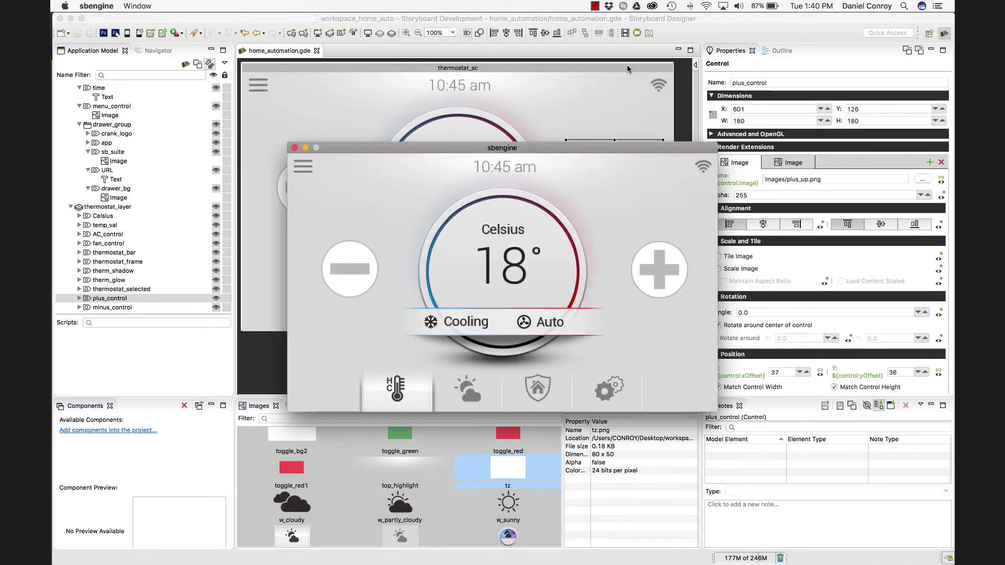
left_click(678, 261)
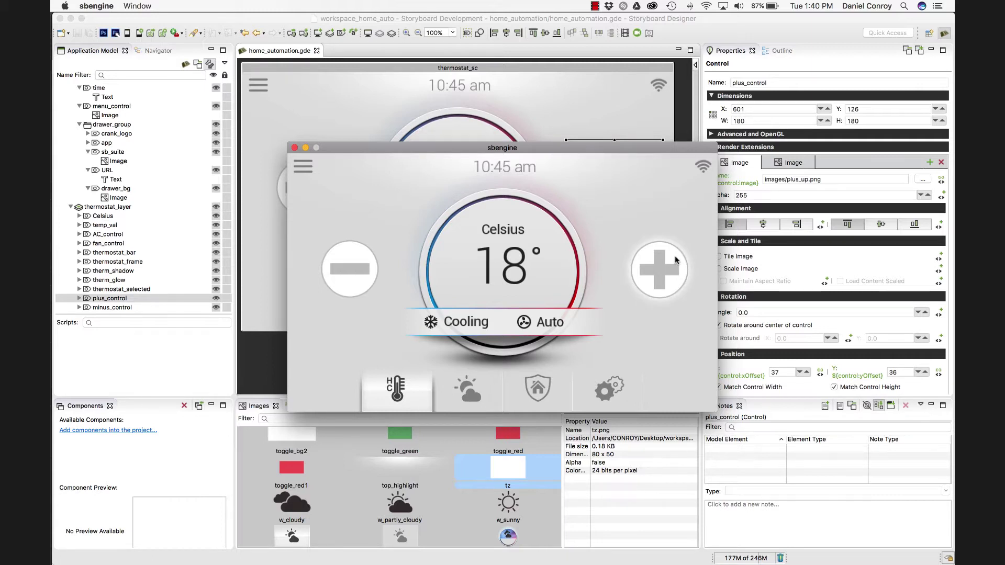
left_click(675, 260)
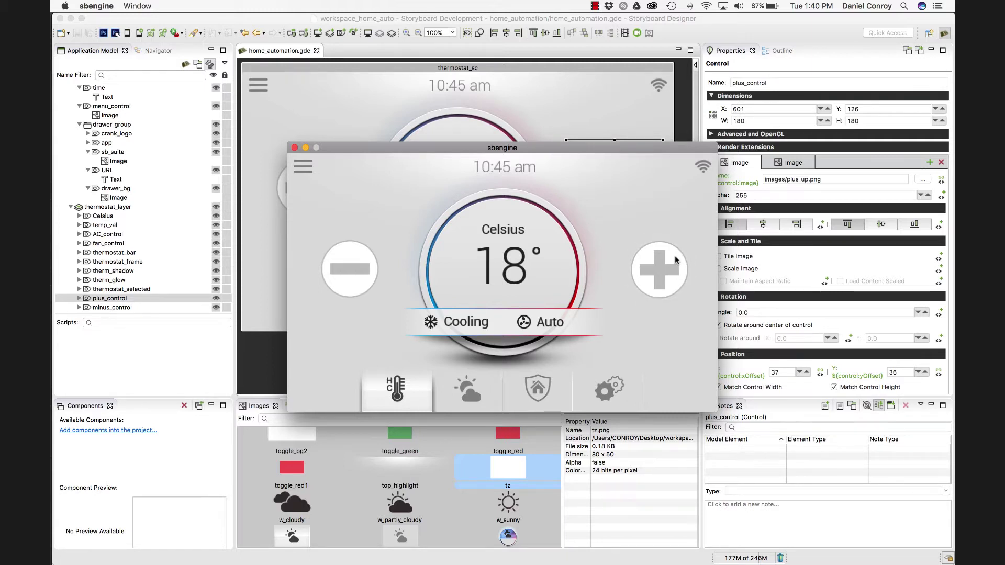
- Review plus_control's gre.press Data Change action setting plus_down.png with offsets 18 and 19
left_click(330, 484)
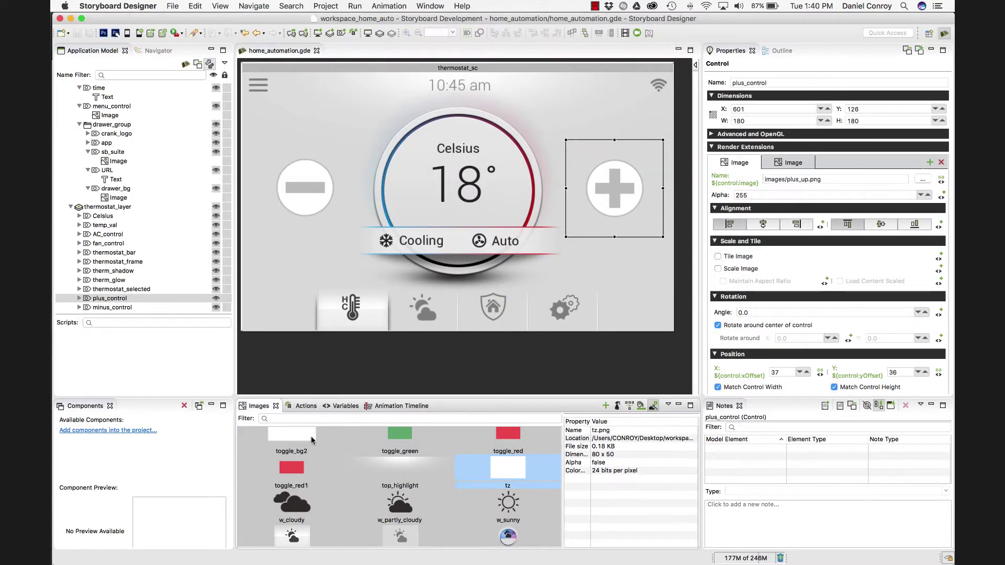
left_click(306, 407)
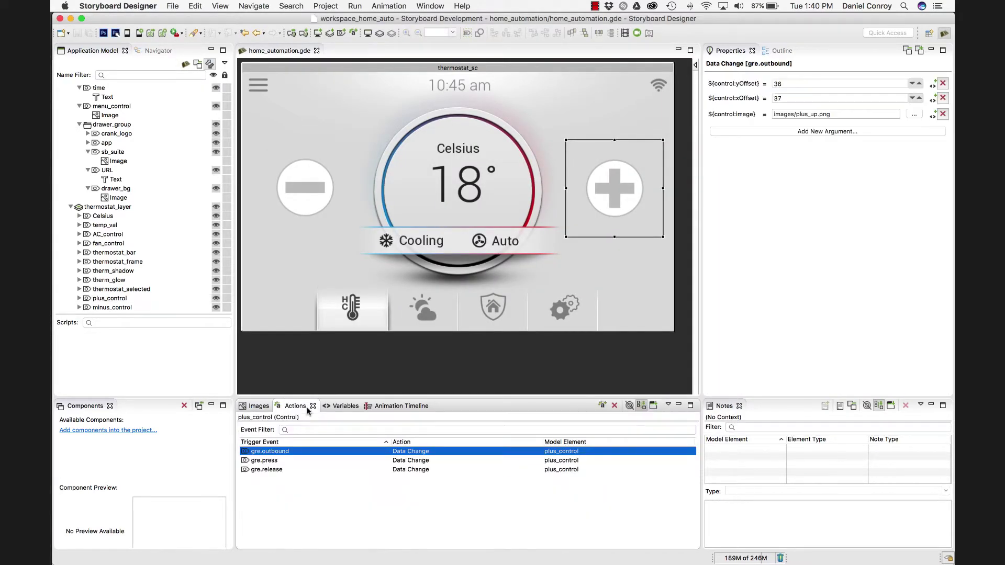
left_click(267, 461)
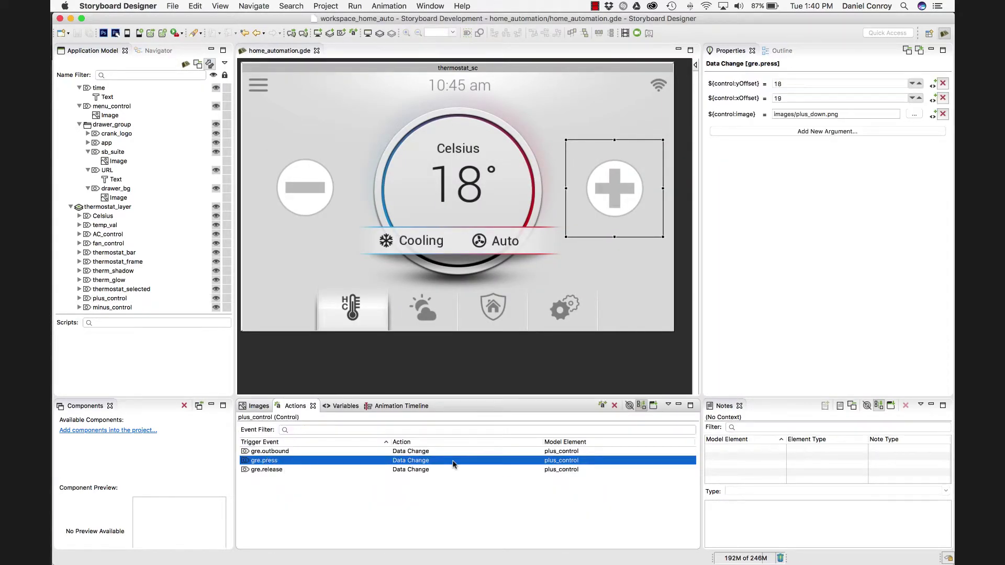
left_click(803, 114)
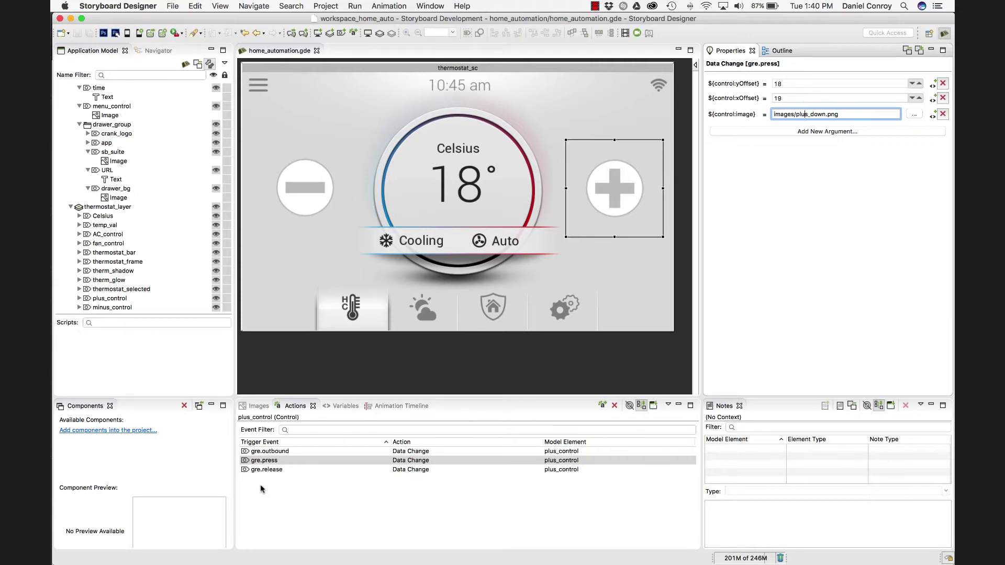
- Test the plus, minus and bottom navigation tabs, including weather, in the running simulator
key("super+Tab")
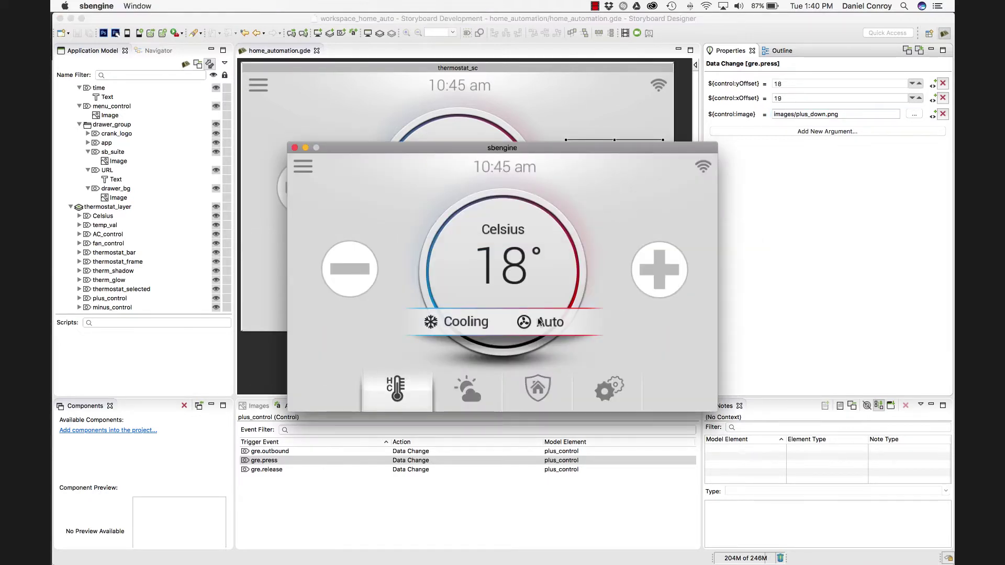
left_click(667, 268)
left_click(347, 274)
left_click(601, 401)
left_click(544, 398)
left_click(478, 396)
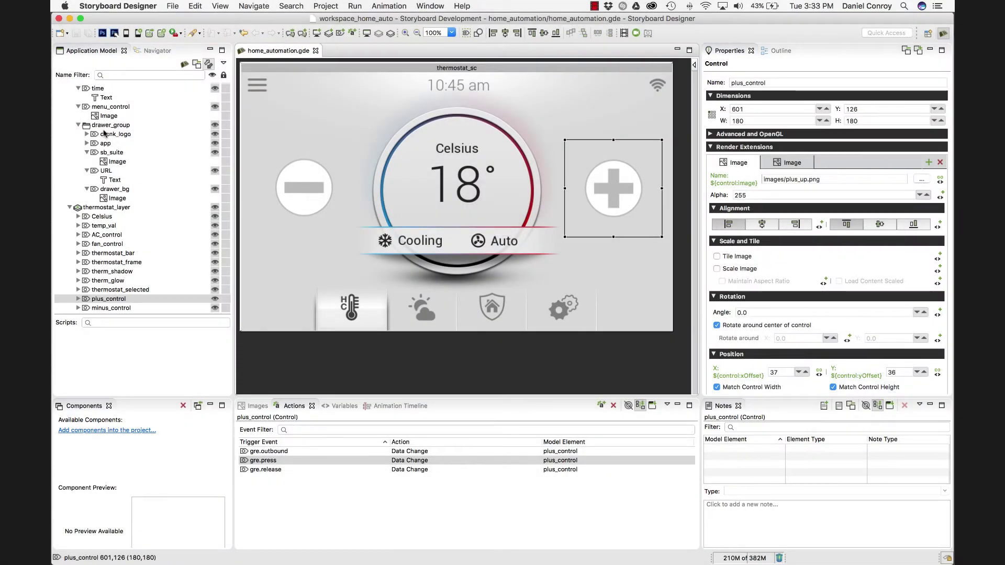
- Browse the Application Model tree and expand Unused Layers to reveal the settings and weather layers
scroll(103, 132, "up", 2)
scroll(103, 132, "up", 2)
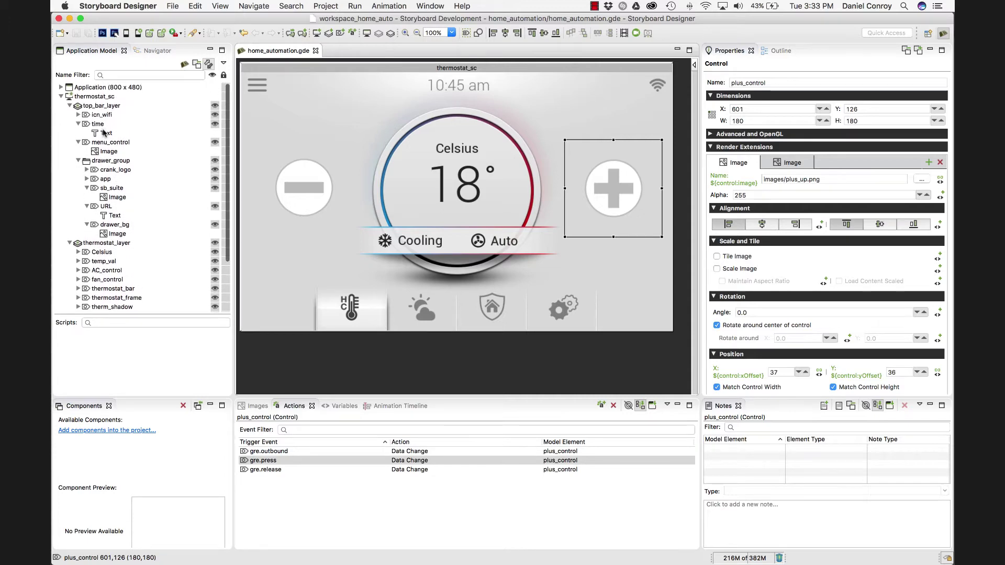
left_click(104, 133)
key("Left")
key("Left")
key("Up")
key("Up")
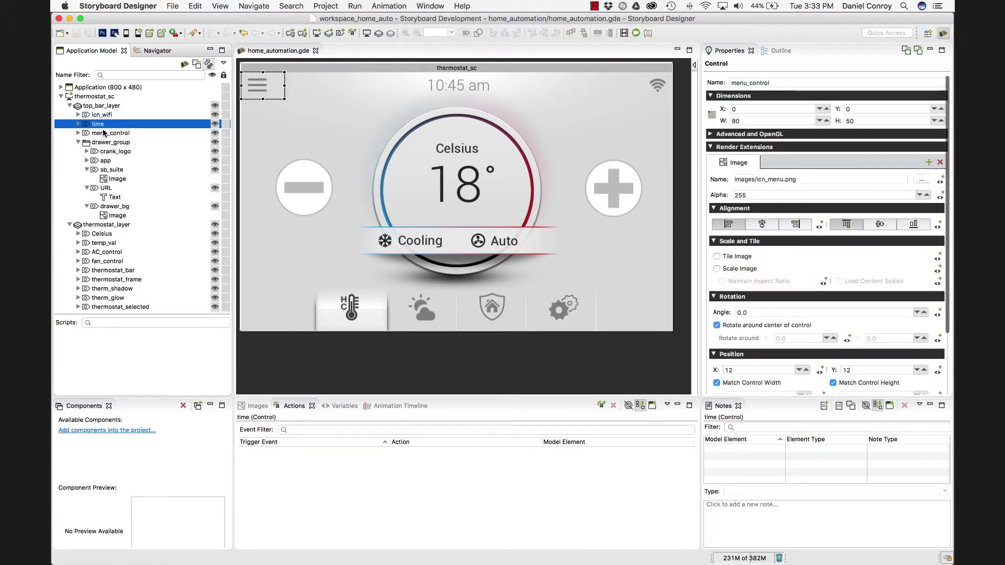
key("Left")
key("Down")
key("Left")
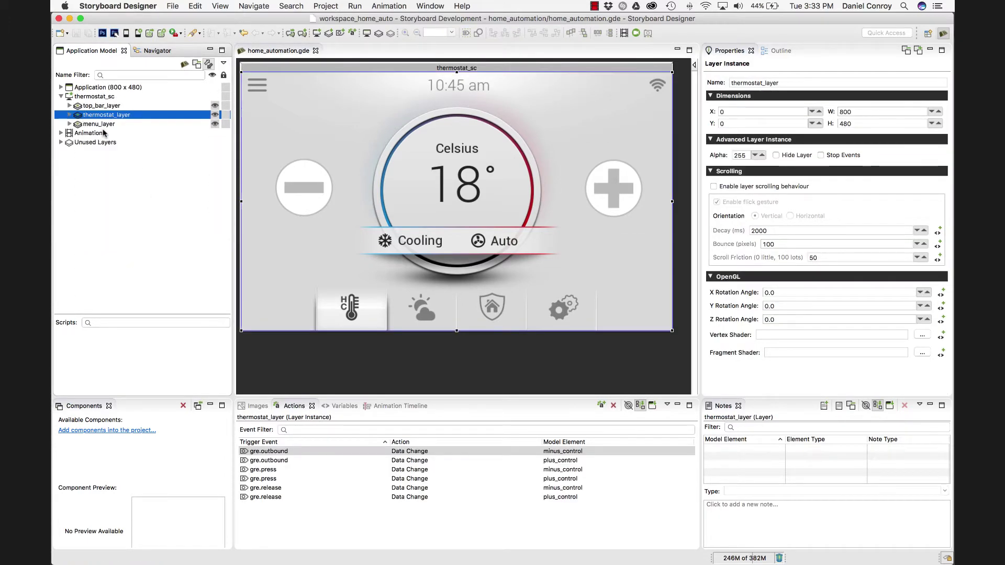
key("Down")
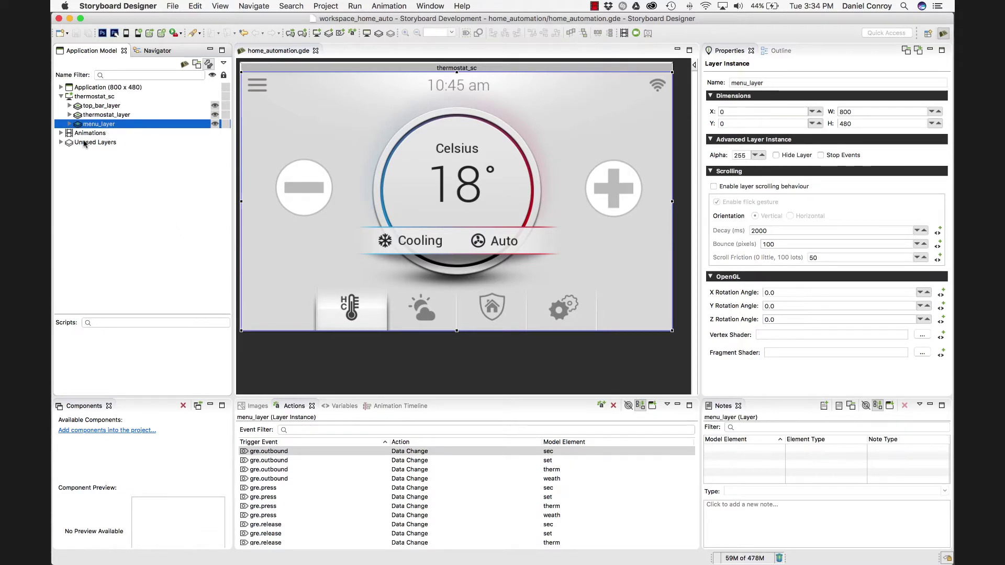
left_click(84, 143)
key("Right")
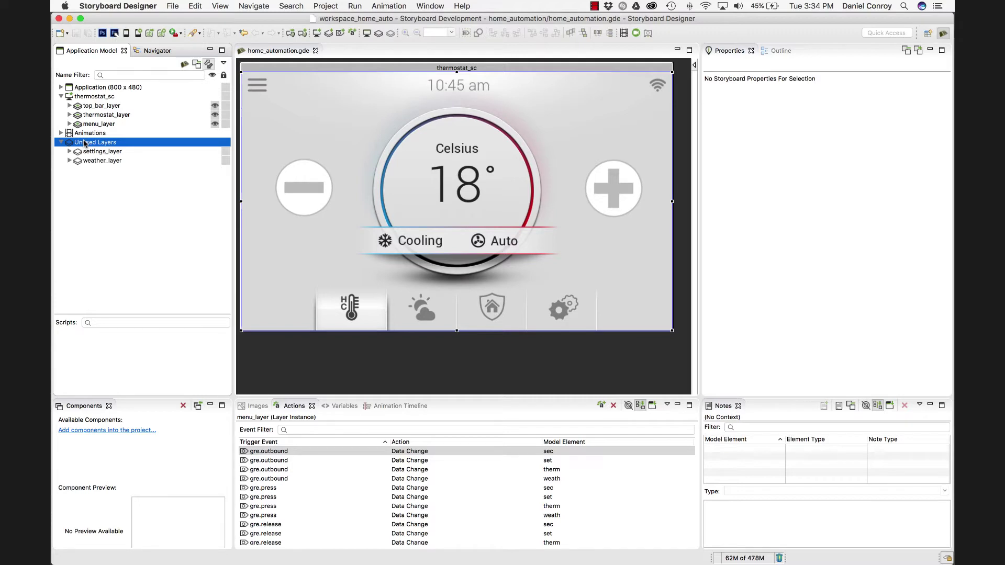
- Copy the thermostat_sc screen and paste it into the application as thermostat_sc1
left_click(85, 99)
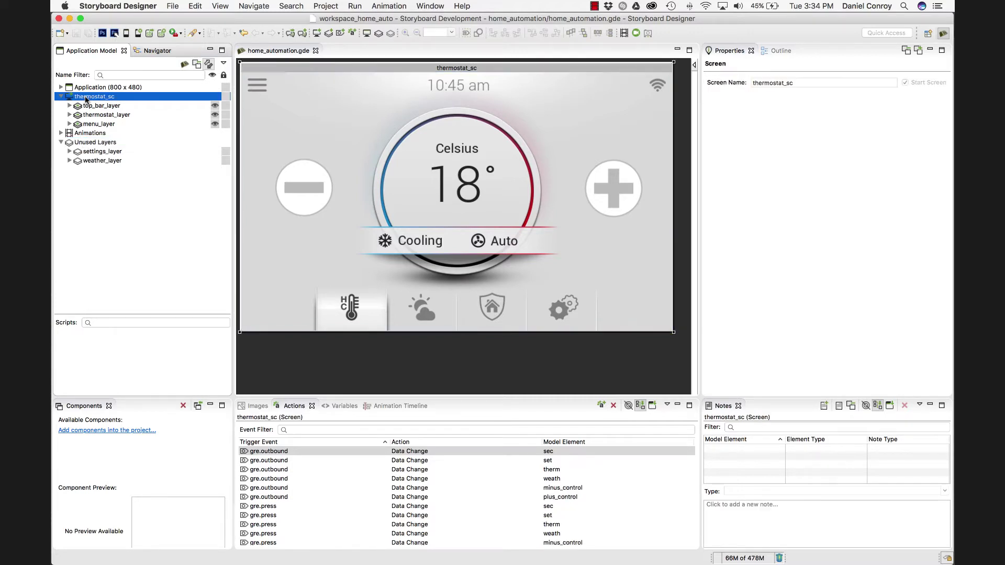
right_click(86, 99)
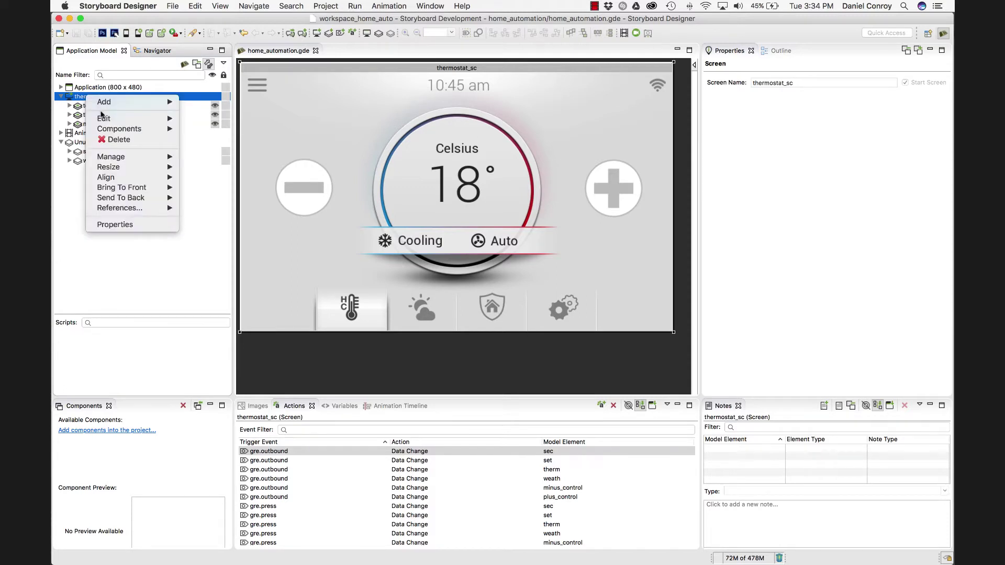
mouse_move(103, 120)
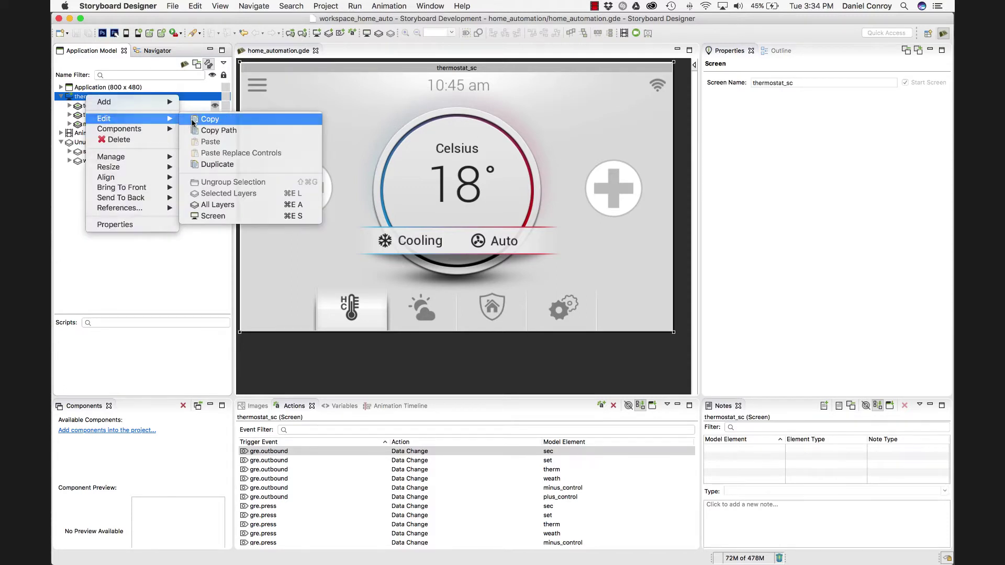
left_click(209, 119)
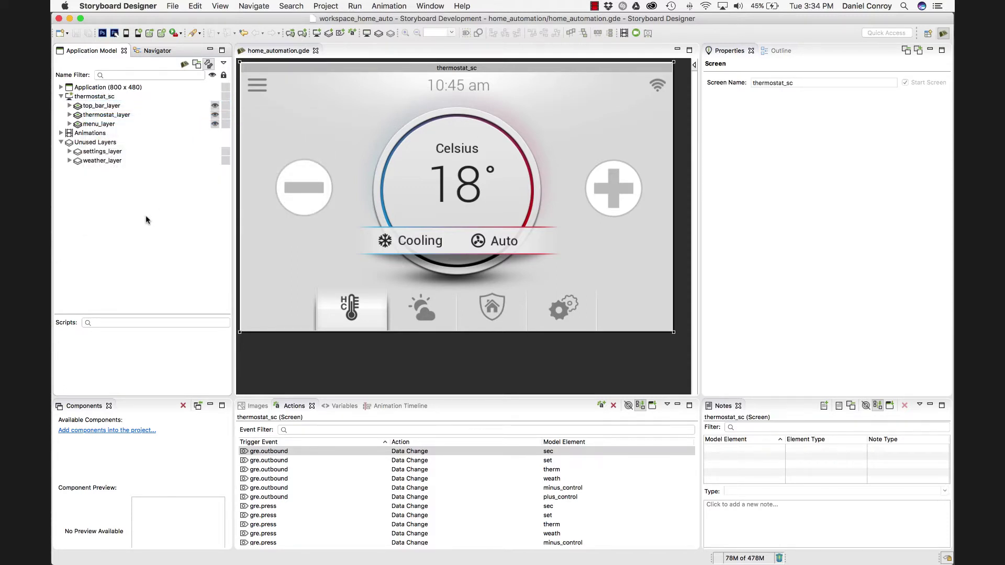
left_click(88, 88)
key("cmd+v")
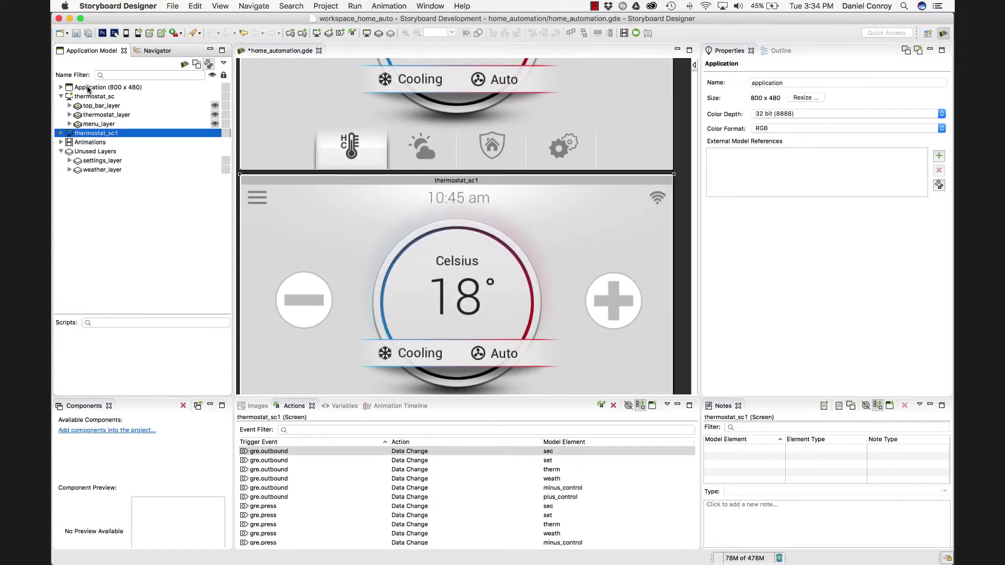
- Replace thermostat_layer with settings_layer in the thermostat_sc1 screen
double_click(87, 134)
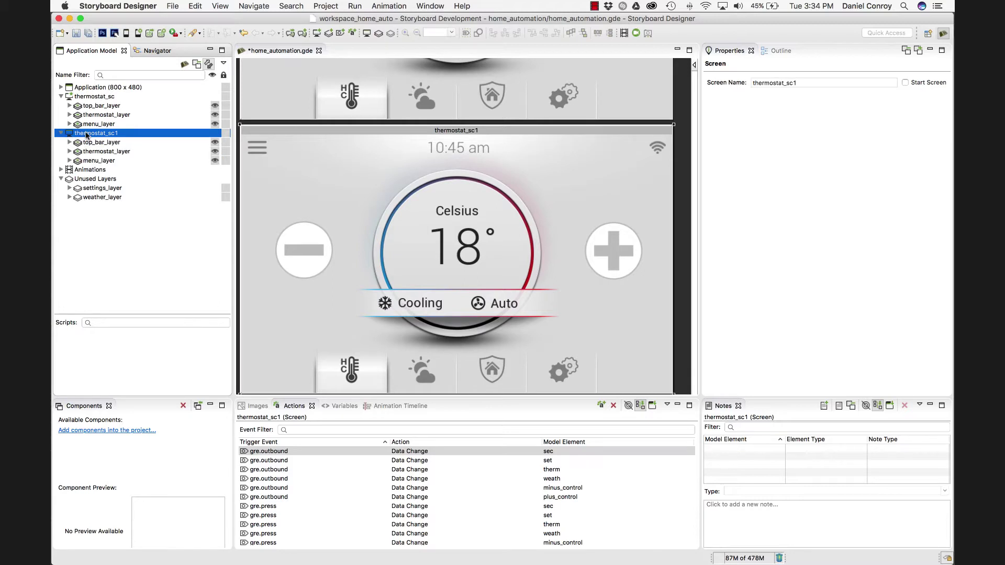
right_click(91, 151)
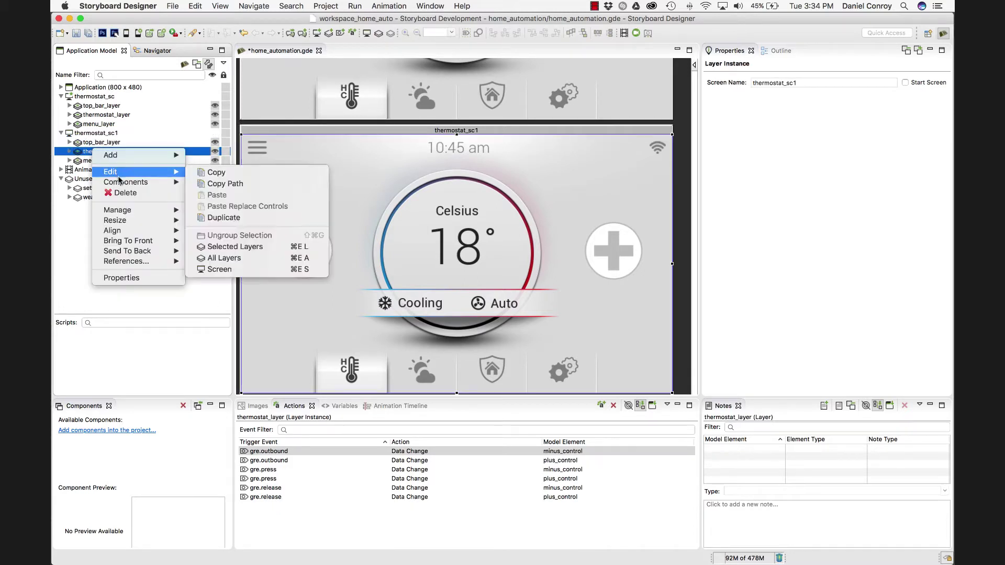
left_click(121, 193)
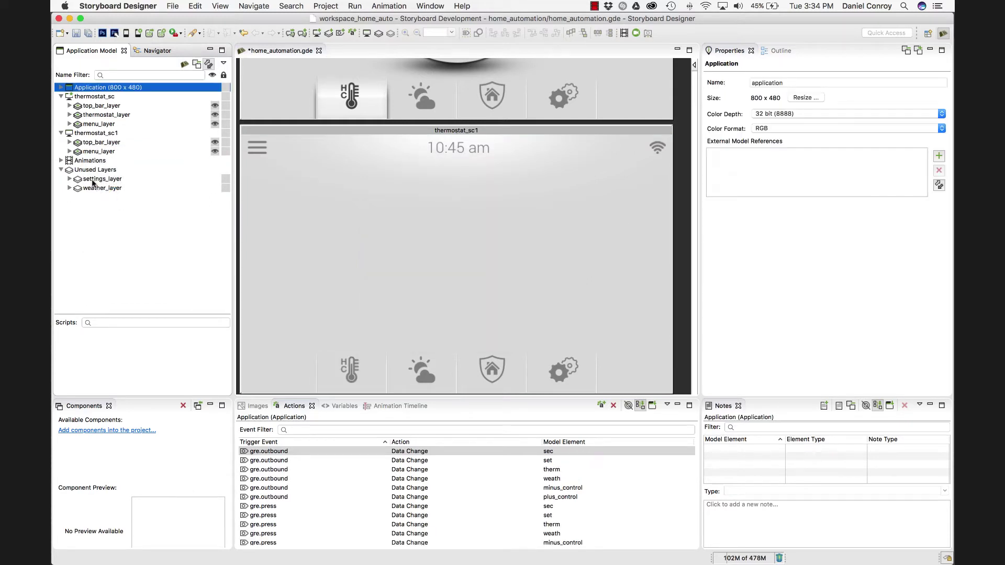
left_click_drag(92, 181, 120, 143)
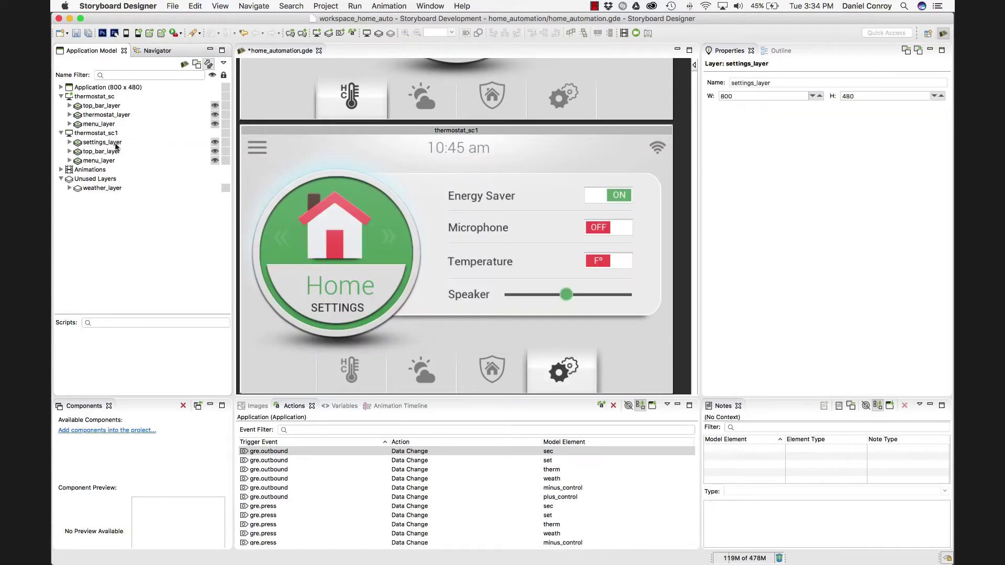
- Rename the thermostat_sc1 screen to settings_sc
left_click(88, 135)
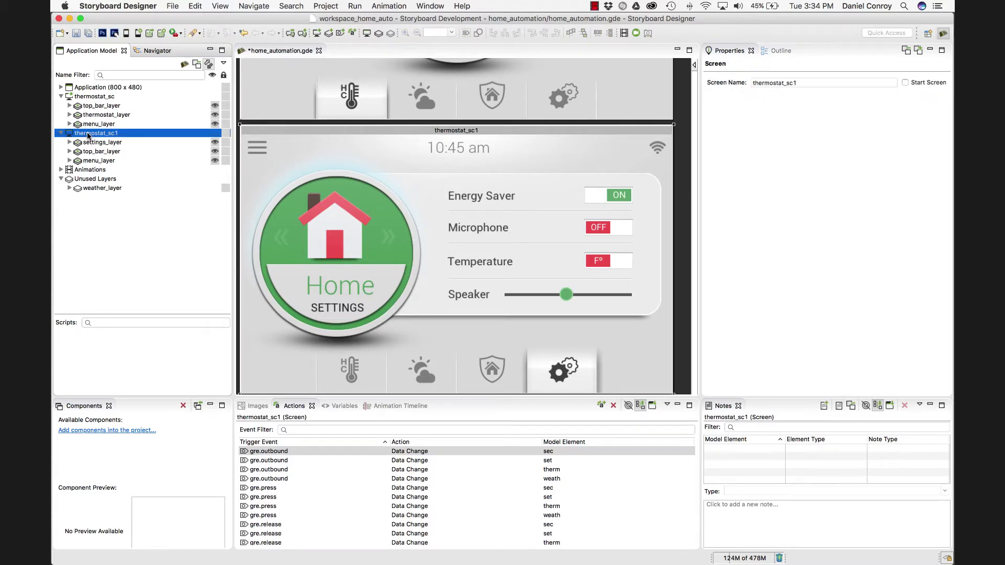
left_click(87, 135)
type("settings_sc")
key("Return")
- Move top_bar_layer above settings_layer in settings_sc
scroll(405, 212, "up", 8)
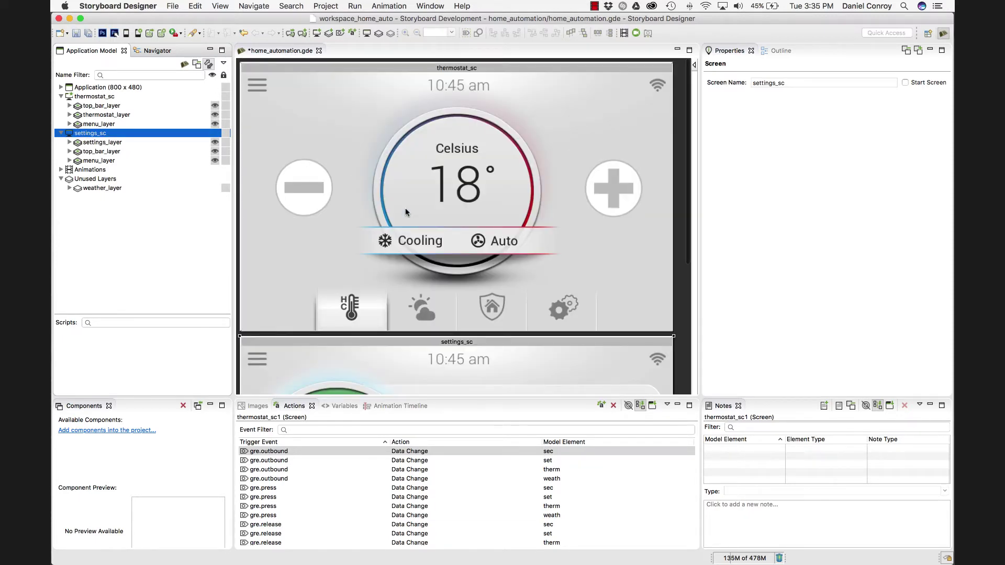
scroll(406, 212, "down", 8)
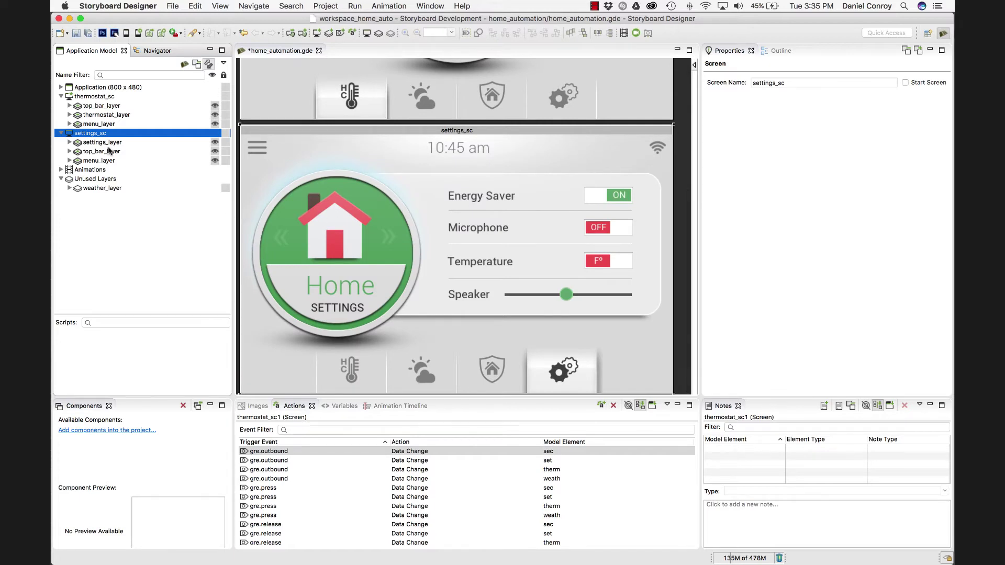
left_click(78, 151)
left_click_drag(78, 154, 94, 145)
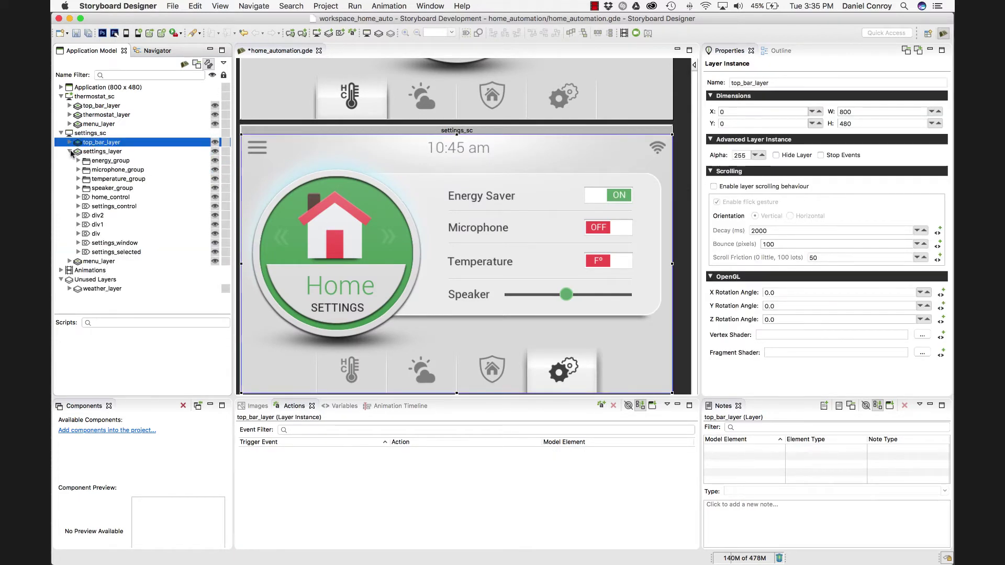
- Start a new screen and add top_bar_layer, weather_layer and menu_layer to its Selected Layers
left_click(70, 151)
right_click(74, 233)
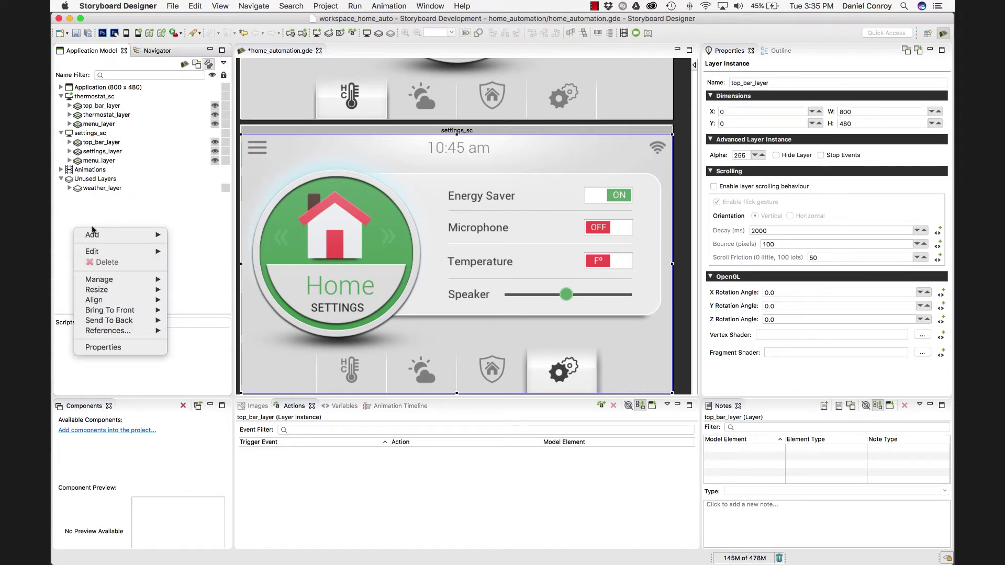
mouse_move(112, 234)
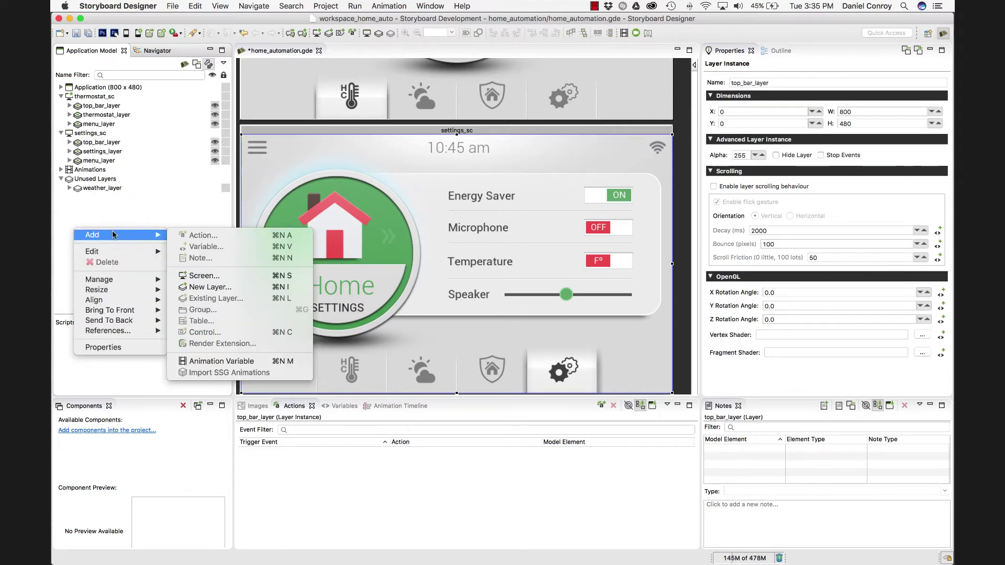
left_click(198, 276)
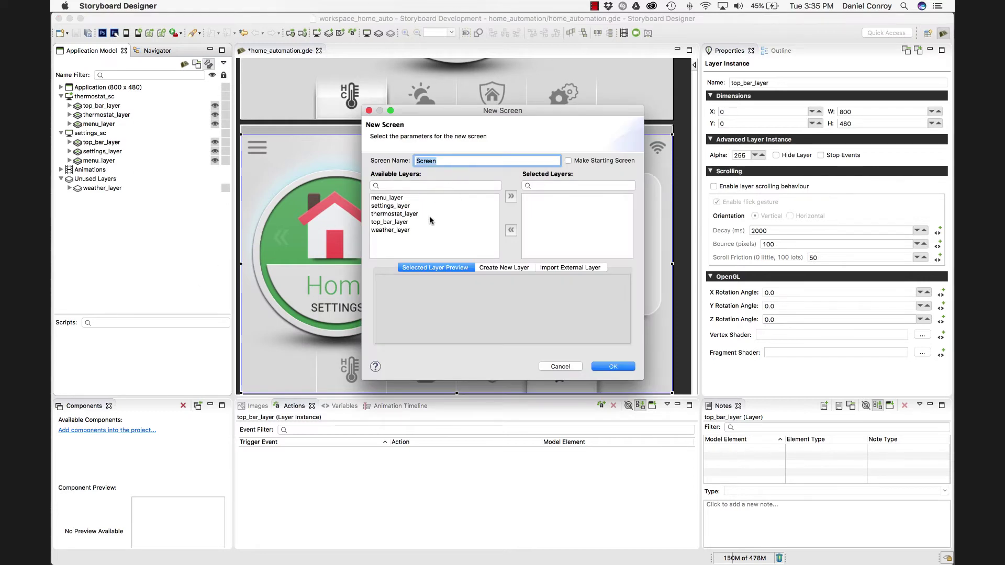
left_click(404, 222)
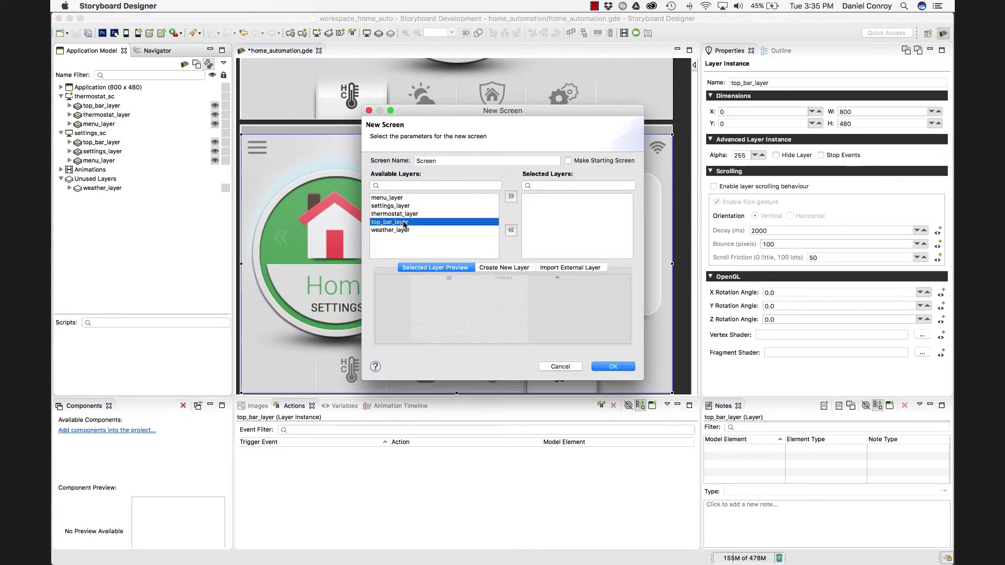
left_click(511, 197)
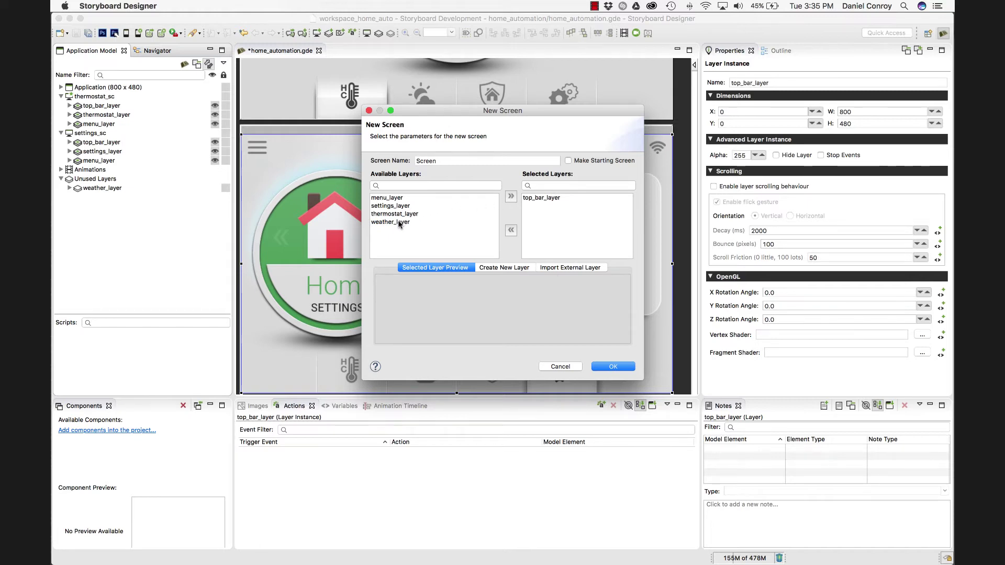
left_click(401, 222)
left_click(512, 196)
left_click(389, 198)
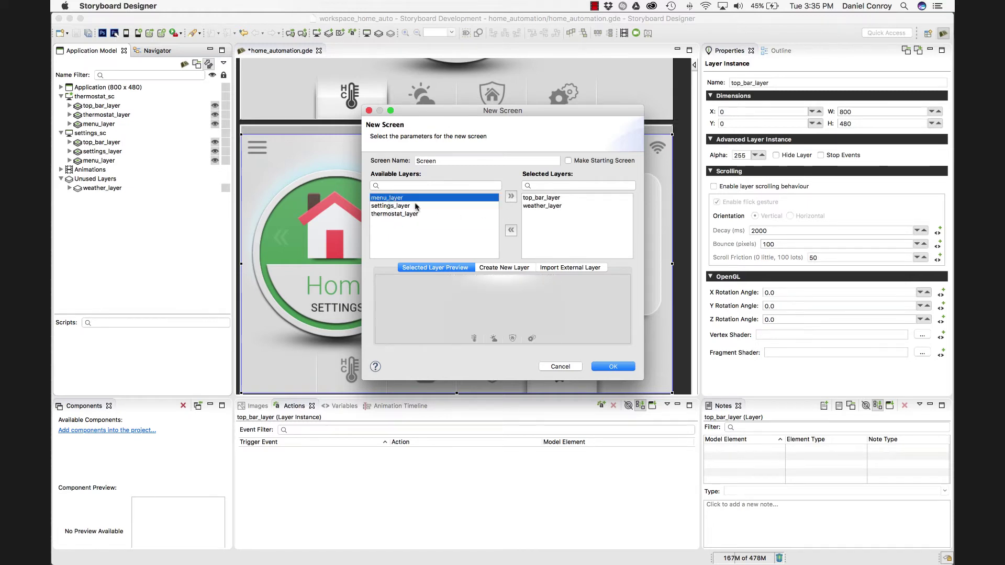
left_click(513, 196)
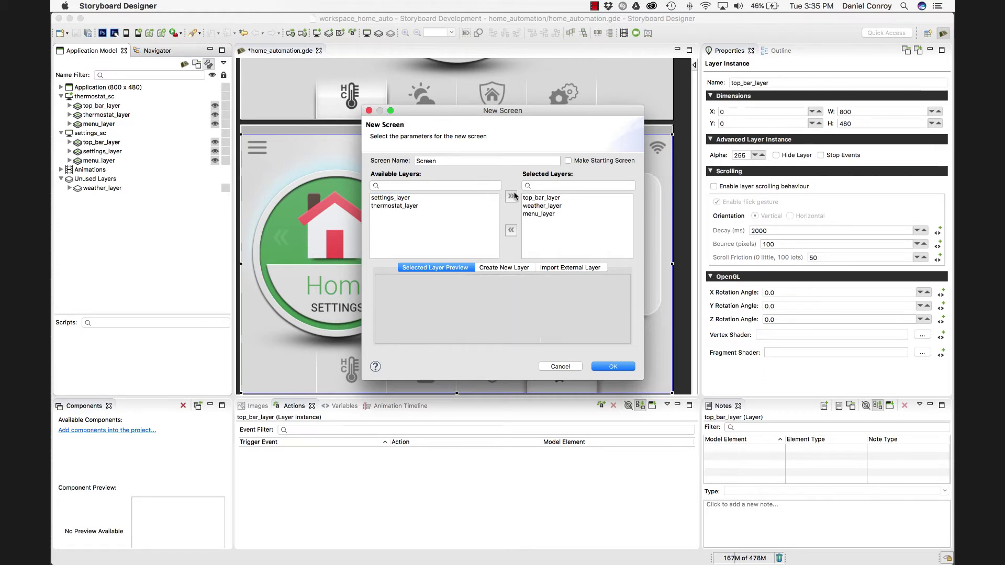
- Name the new screen weather_sc and create it
double_click(458, 158)
type("weather_sc")
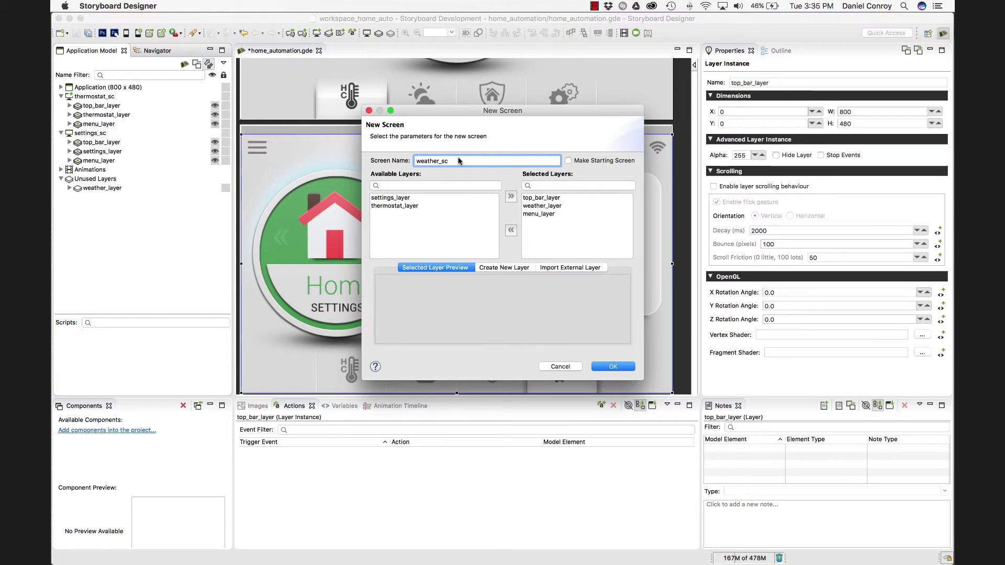
left_click(612, 367)
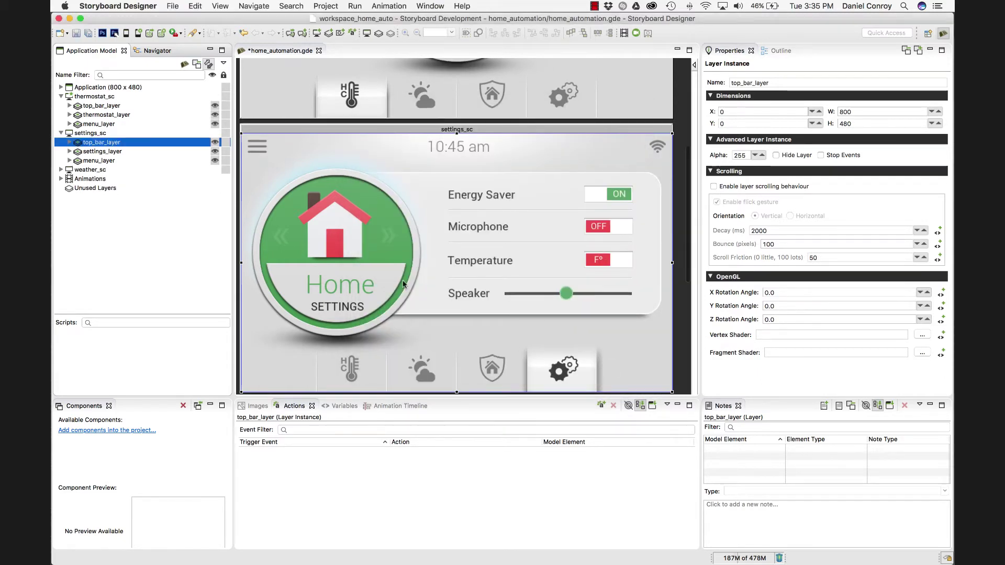
- Select weather_sc in the Application Model tree to show it on the canvas
left_click(82, 171)
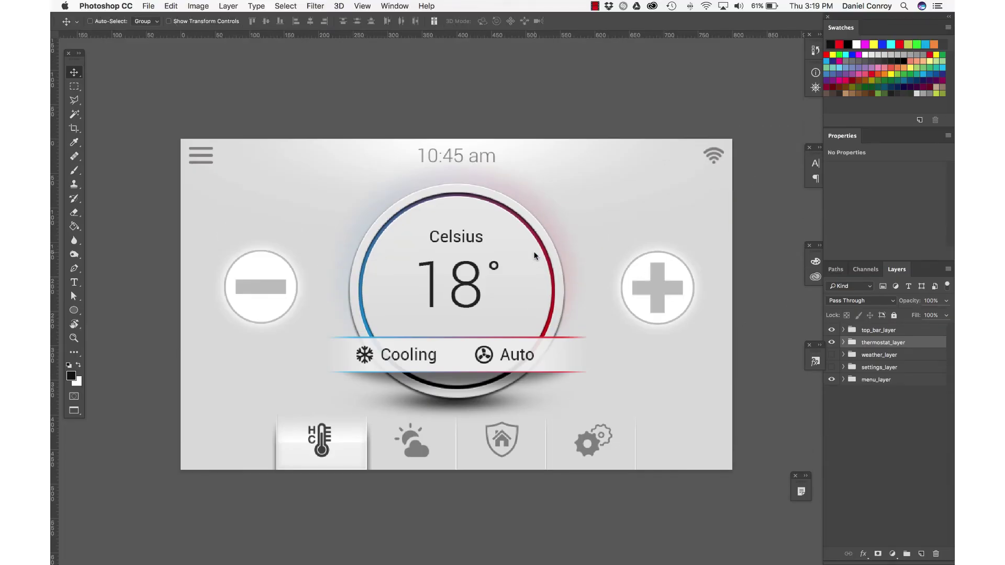
- Open the thermostat_frame smart object as Ellipse 2.psb and zoom in on the ring
right_click(535, 255)
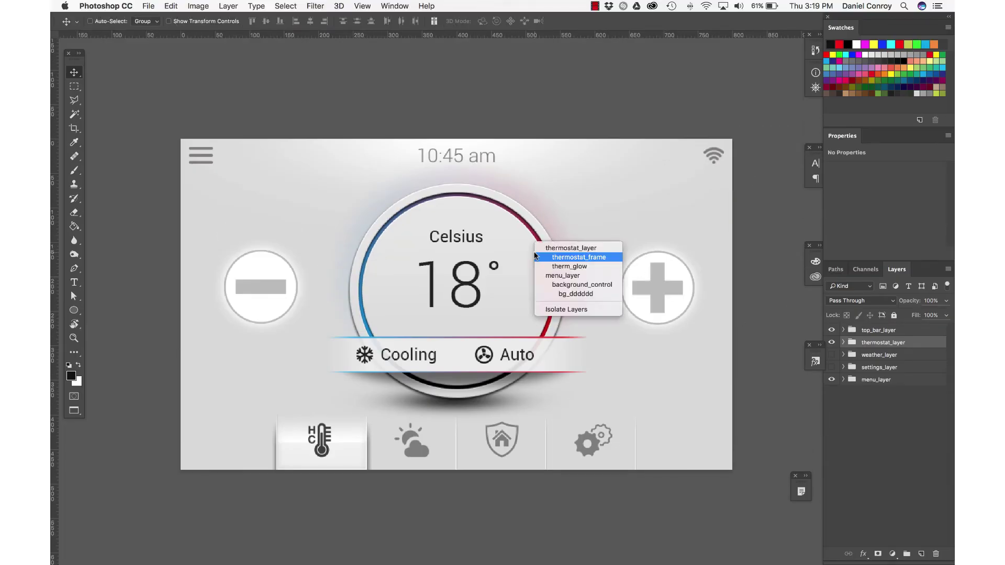
left_click(547, 258)
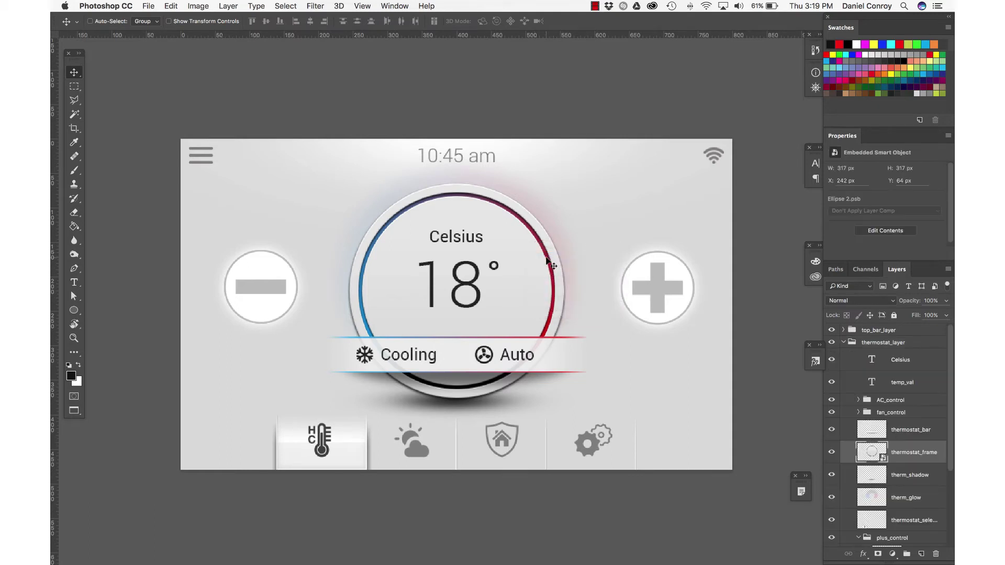
double_click(870, 453)
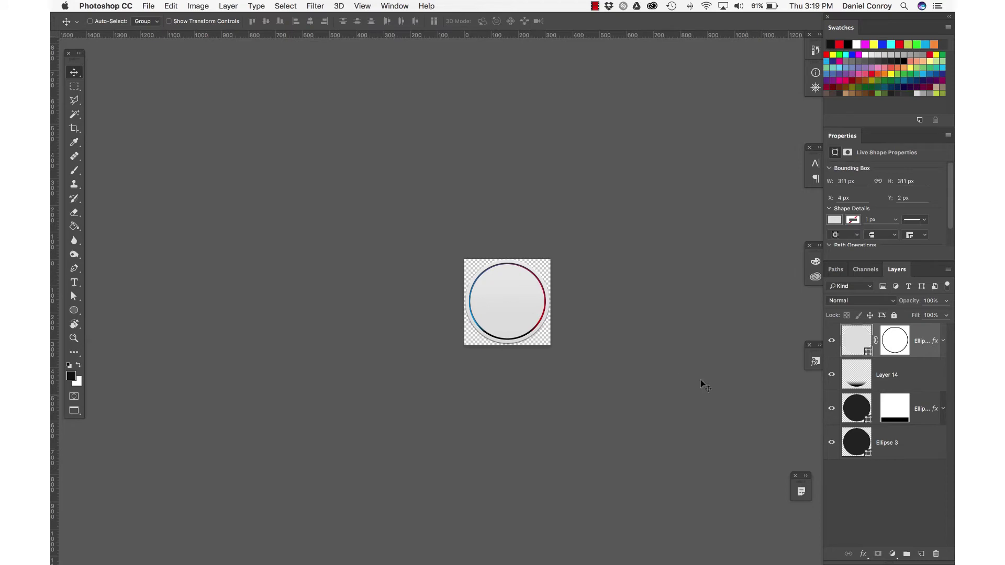
key("super+equal")
key("super+equal")
key("super+equal")
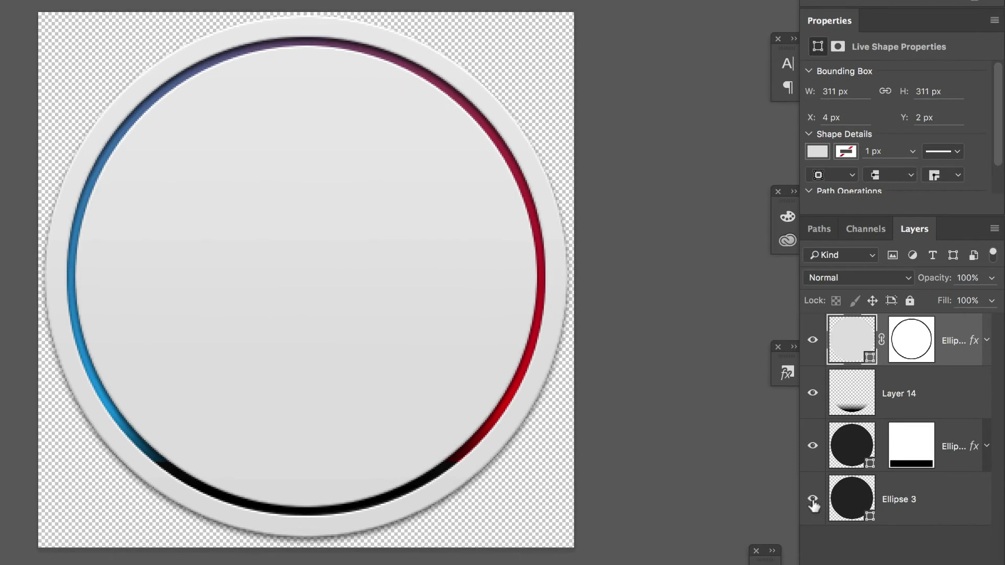
- Hide Ellipse 3, Layer 14 and the middle Ellipse, and toggle the top layer's mask off and on
left_click_drag(812, 504, 811, 412)
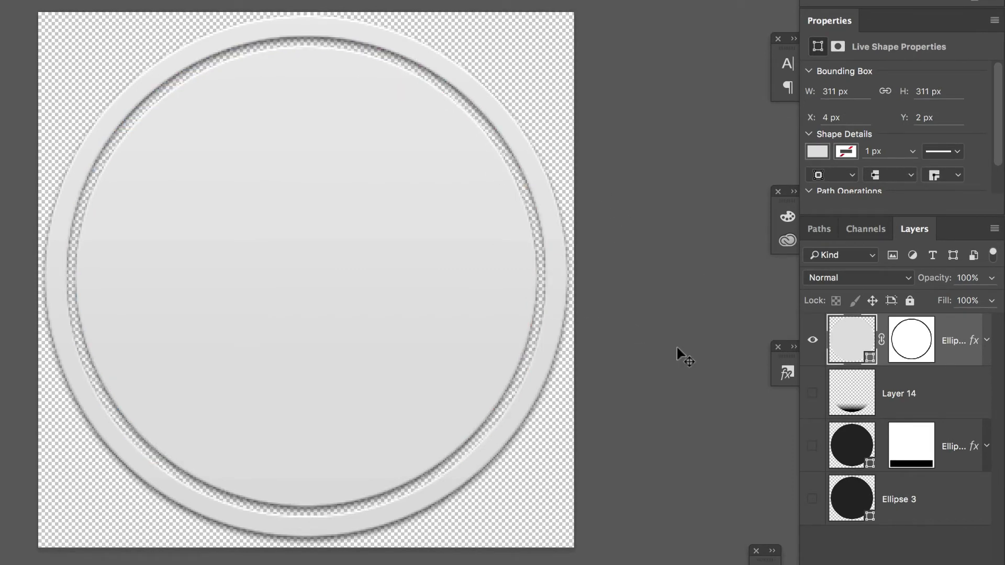
right_click(892, 339)
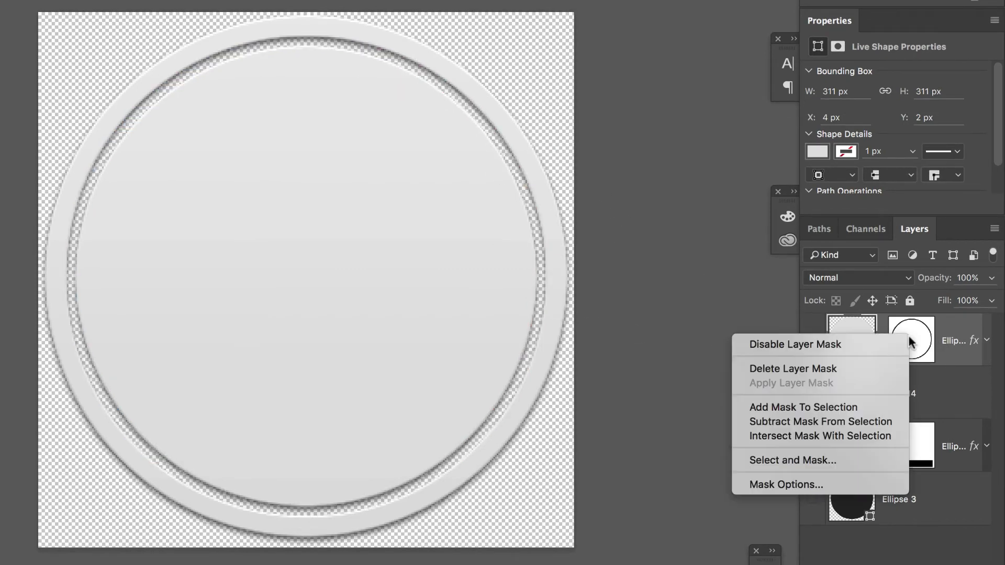
left_click(878, 340)
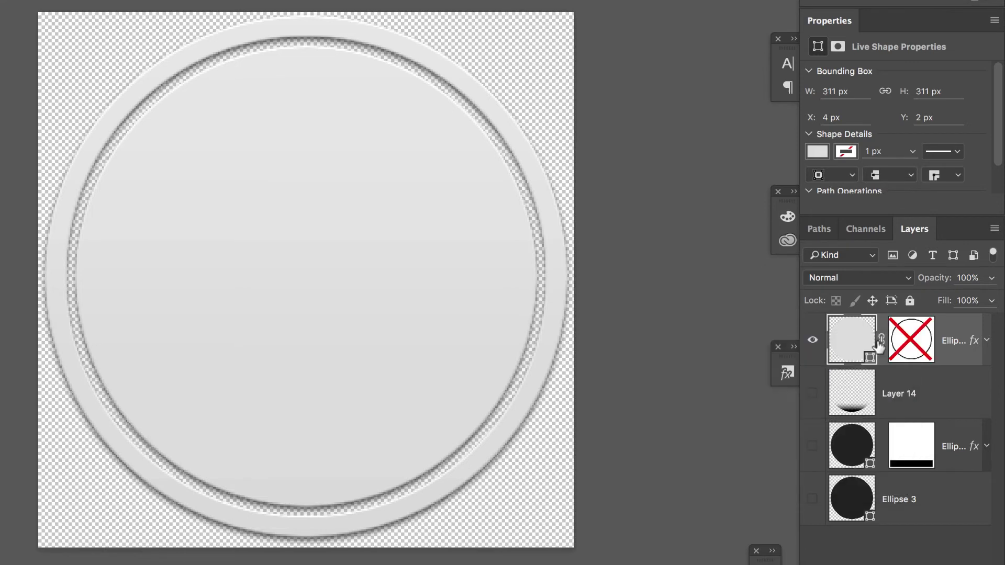
left_click(925, 346, "shift")
right_click(924, 340)
key("Escape")
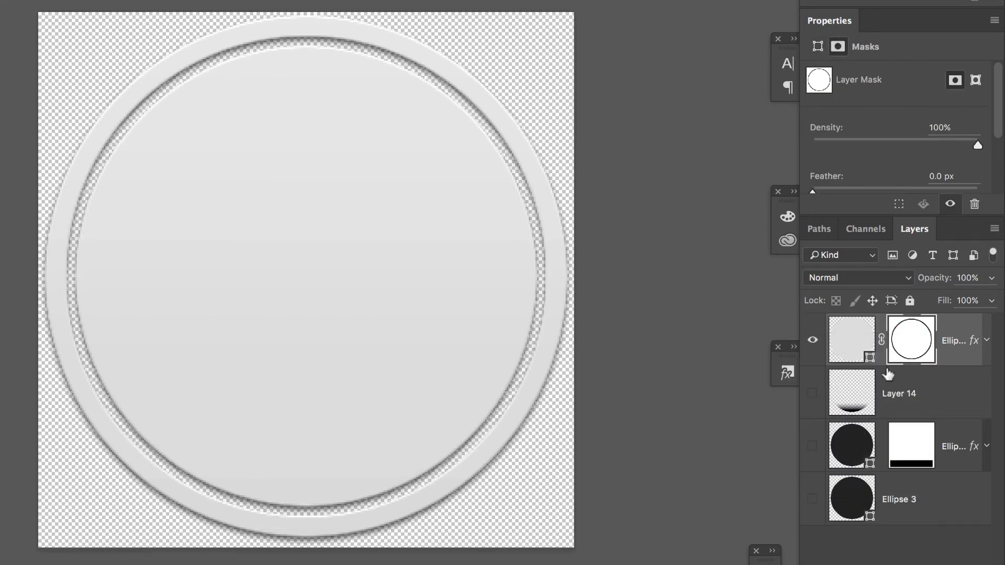
- Show Layer 14, the coloured ring Ellipse and Ellipse 3 again to rebuild the ring
left_click(815, 399)
left_click(814, 399)
left_click(813, 398)
left_click(812, 446)
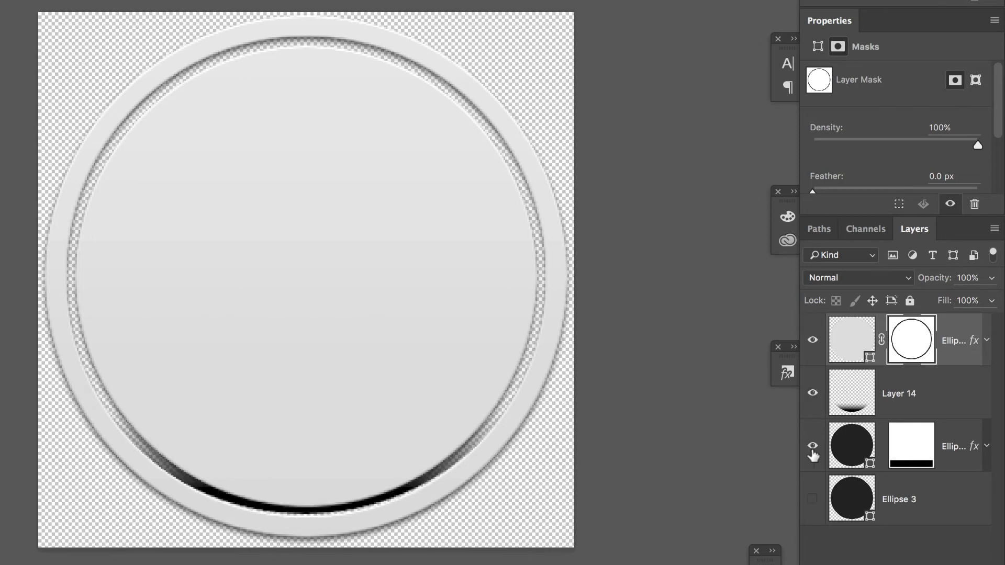
left_click(814, 501)
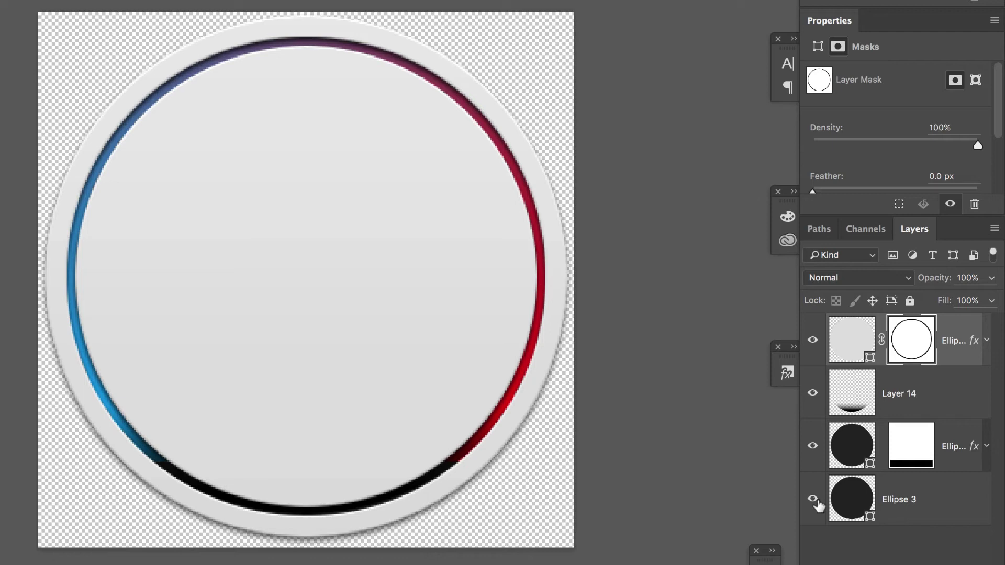
- Close Ellipse 2.psb without saving, then select and move thermostat_frame and undo the move
key("super+w")
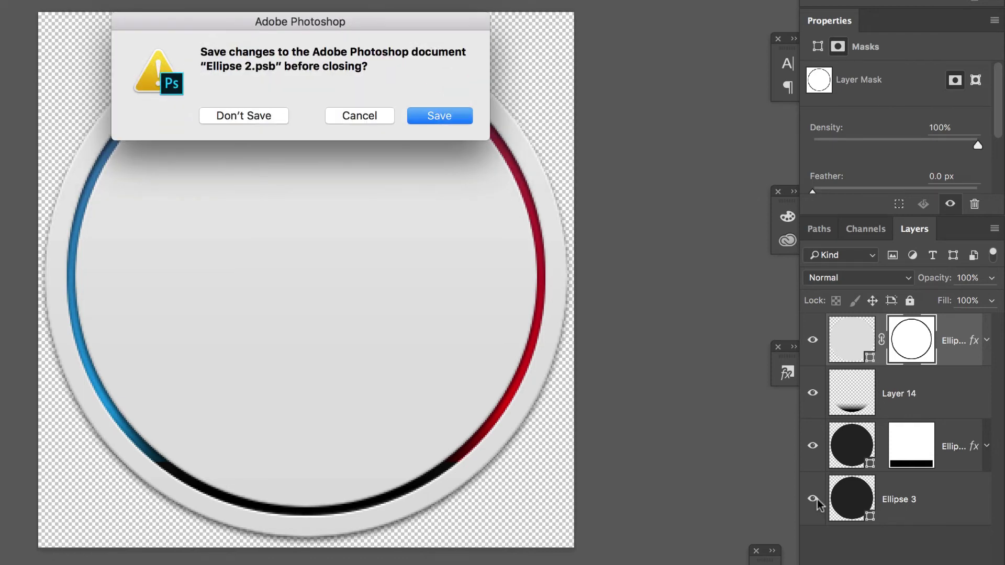
key("super+d")
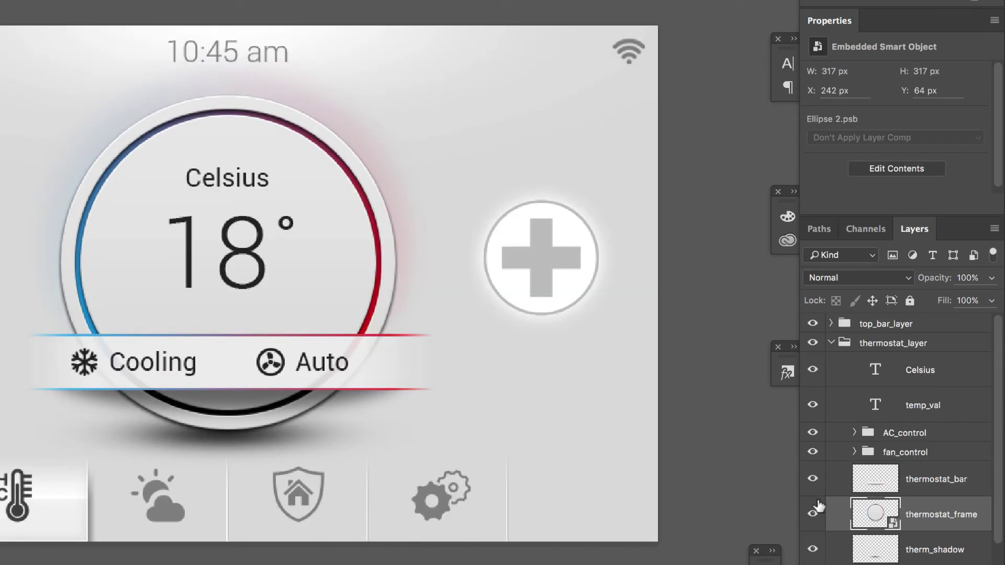
right_click(312, 214)
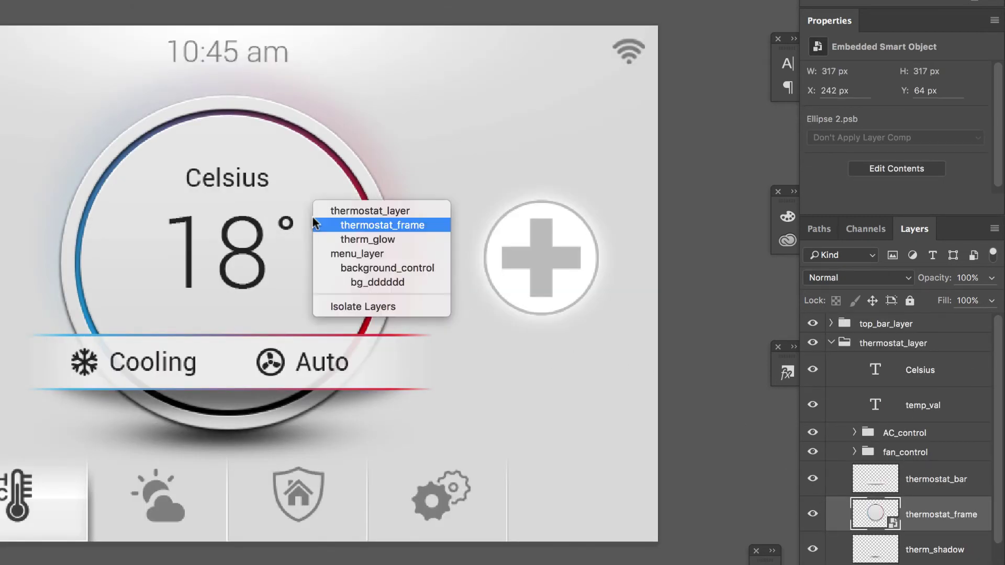
left_click(312, 216)
left_click_drag(312, 215, 415, 169)
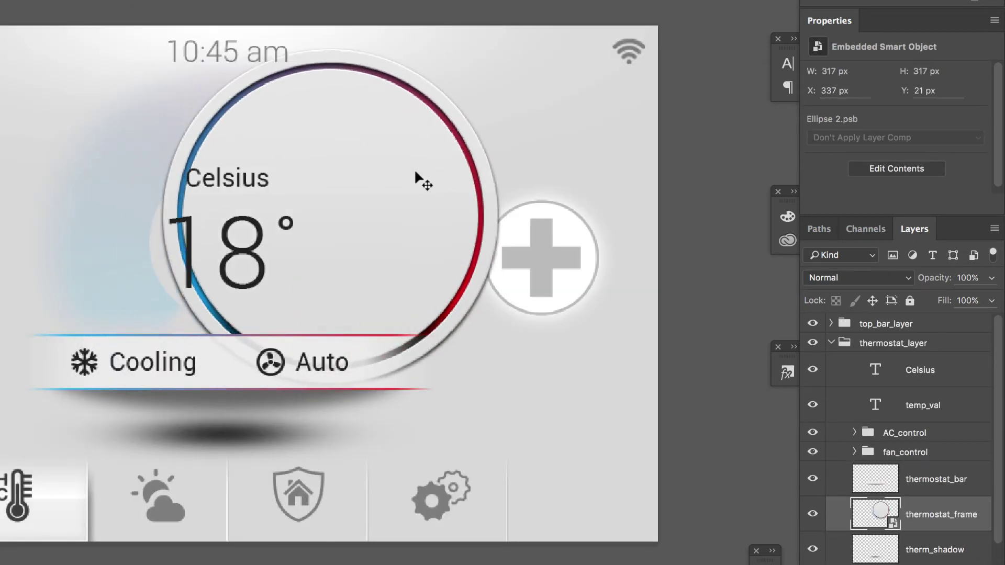
key("super+z")
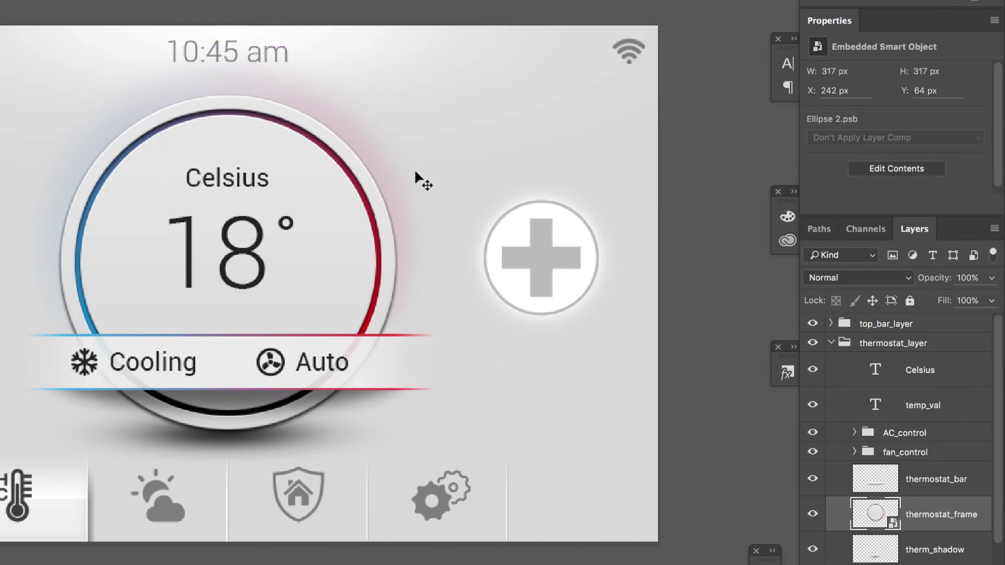